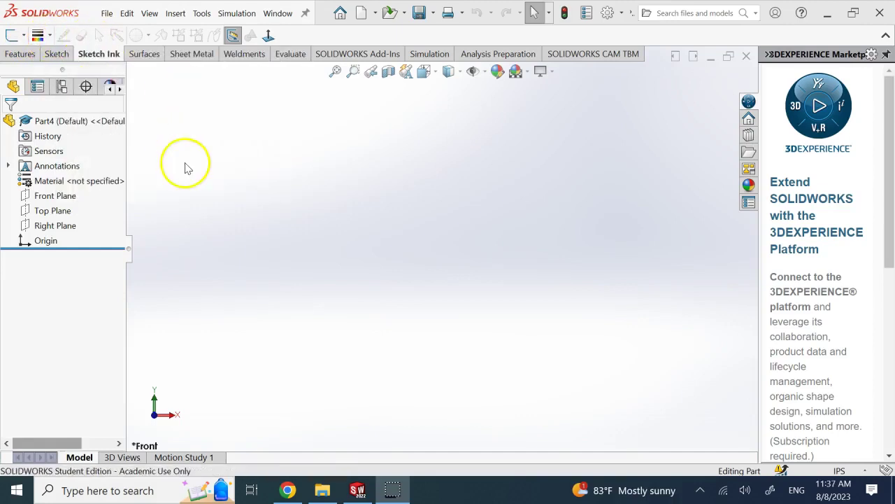
- Start a new sketch on the Front Plane and keep the Sketch Ink pen colour black
click(57, 54)
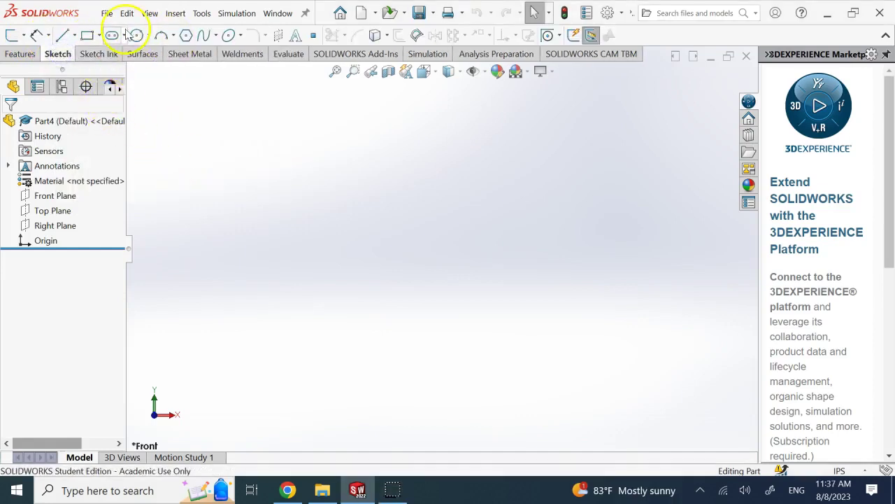
click(102, 54)
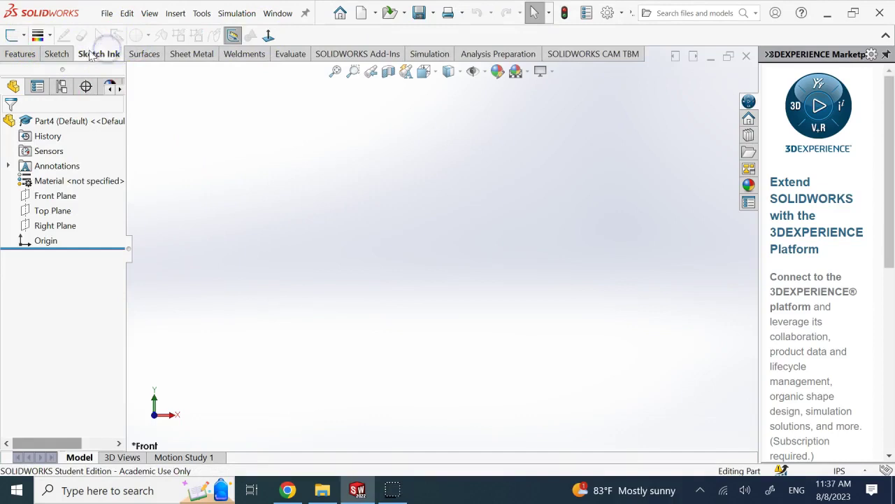
click(237, 139)
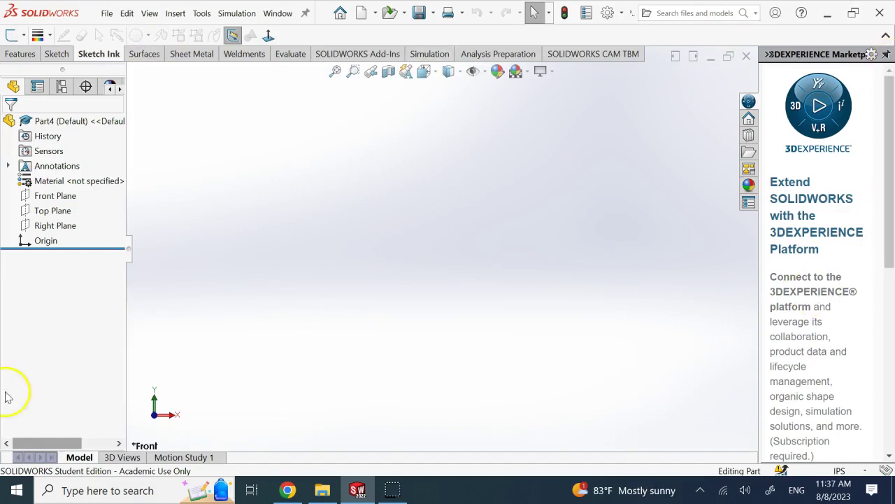
click(42, 195)
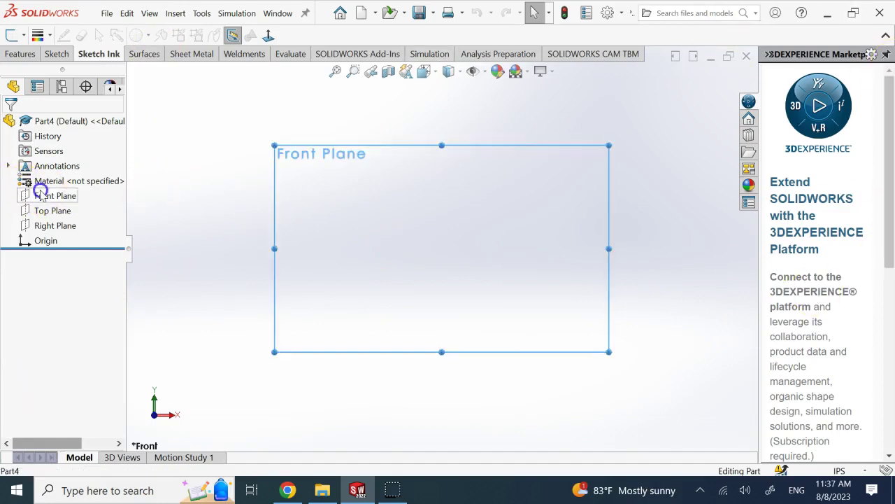
click(11, 36)
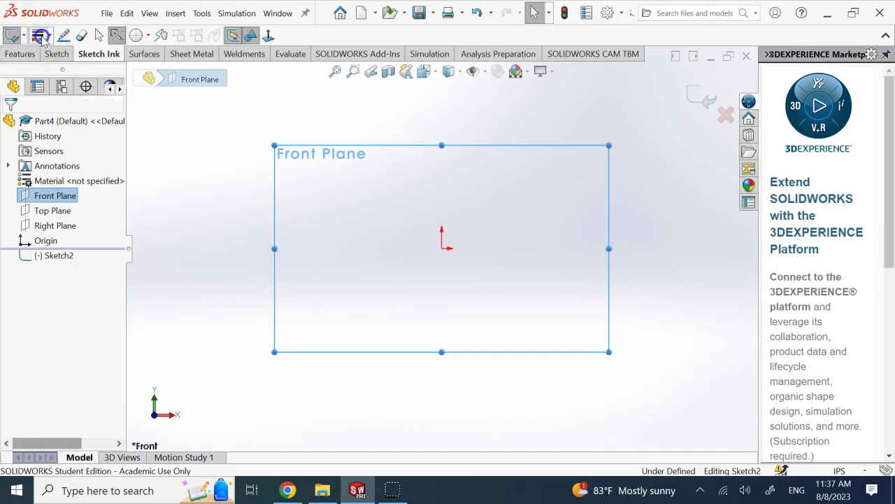
click(38, 36)
click(68, 61)
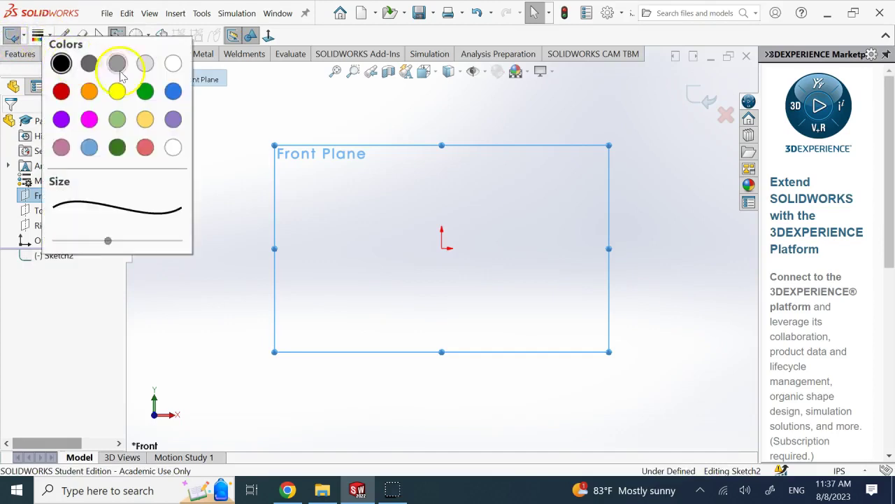
click(284, 120)
click(64, 35)
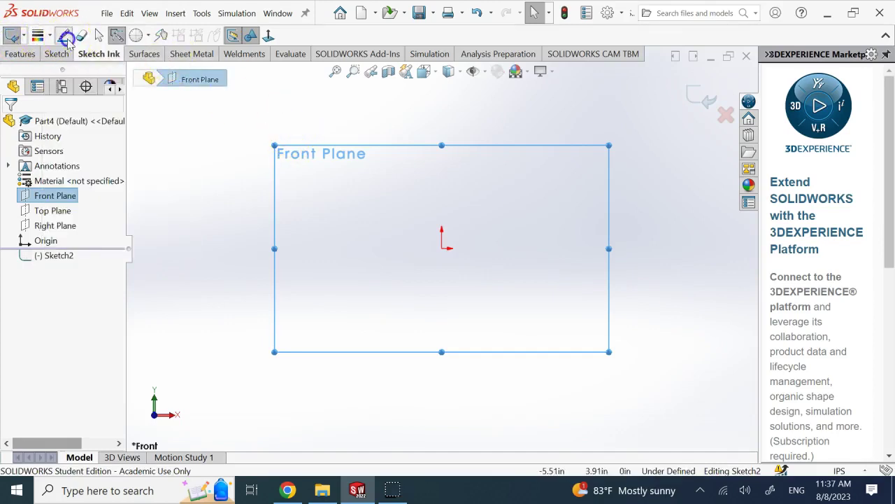
key(Escape)
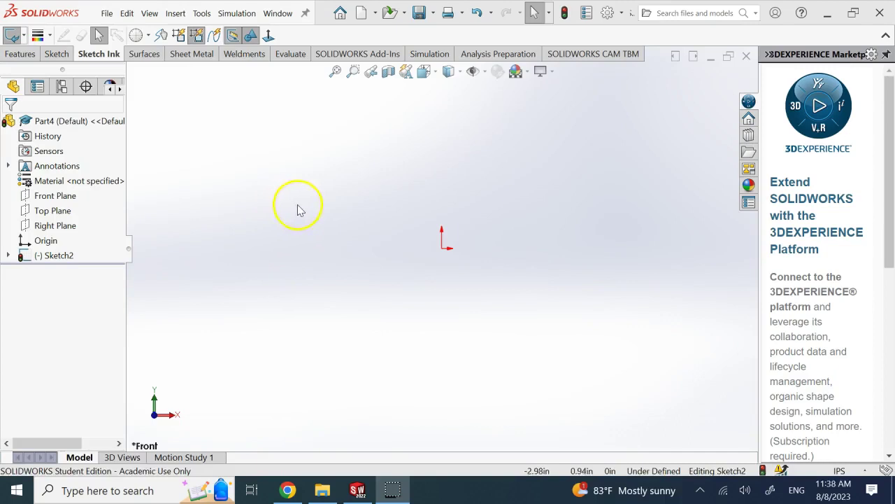
- Ink a C-shaped curve left of the origin that converts into an arc, then deselect it
click(316, 168)
mouse_move(317, 167)
mouse_down()
mouse_move(270, 184)
mouse_move(259, 212)
mouse_up()
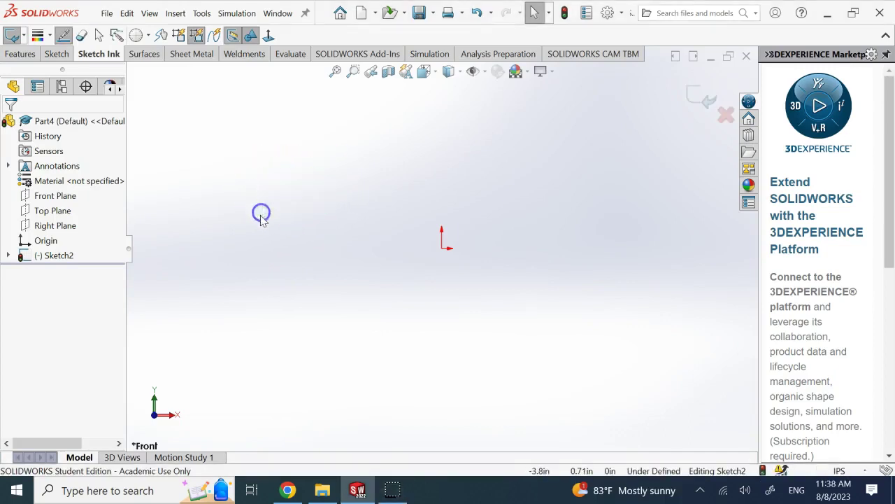
click(62, 39)
mouse_move(336, 193)
mouse_down()
mouse_move(284, 194)
mouse_move(269, 210)
mouse_move(260, 266)
mouse_up()
drag(291, 305, 343, 301)
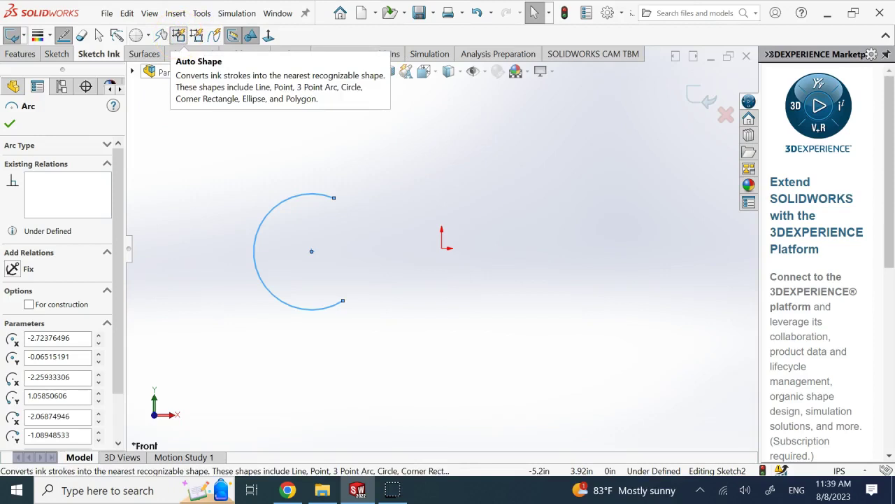
click(52, 54)
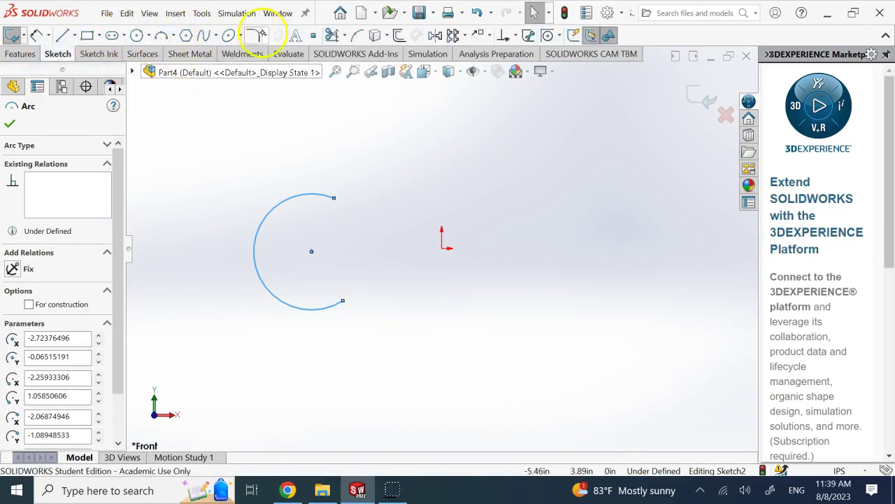
click(92, 54)
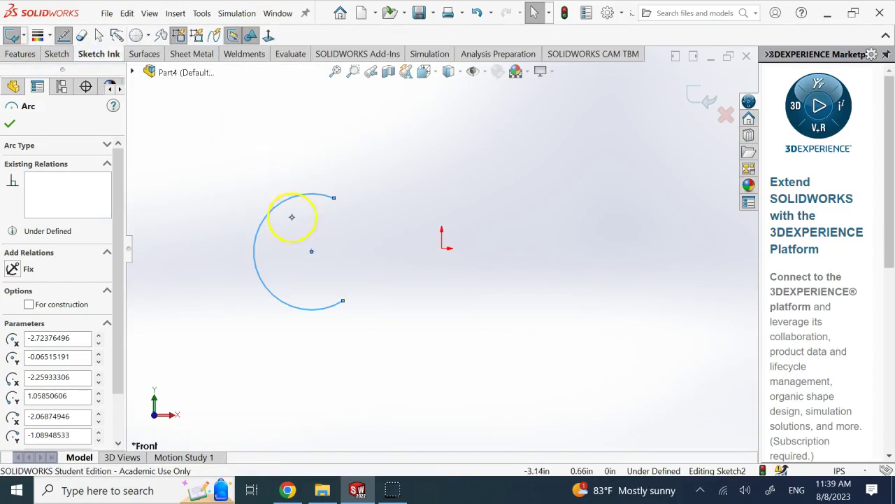
click(258, 153)
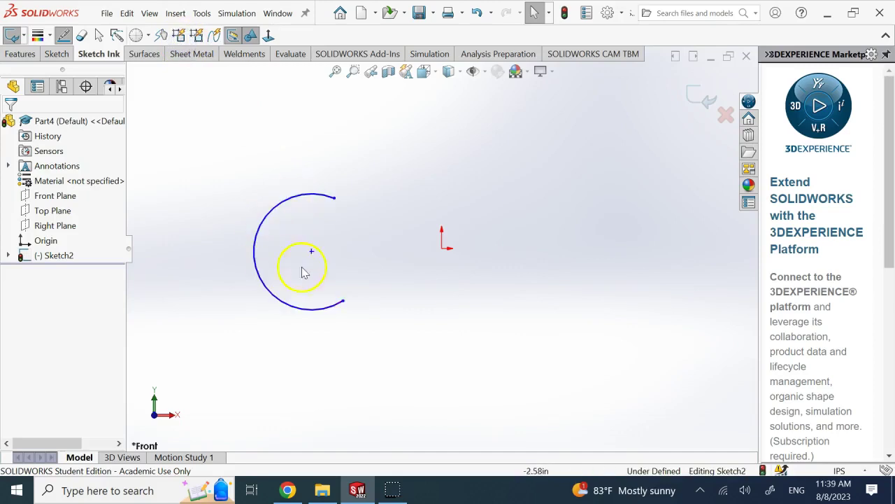
- Remove the C-shaped arc from the sketch with Ctrl+Z
click(82, 37)
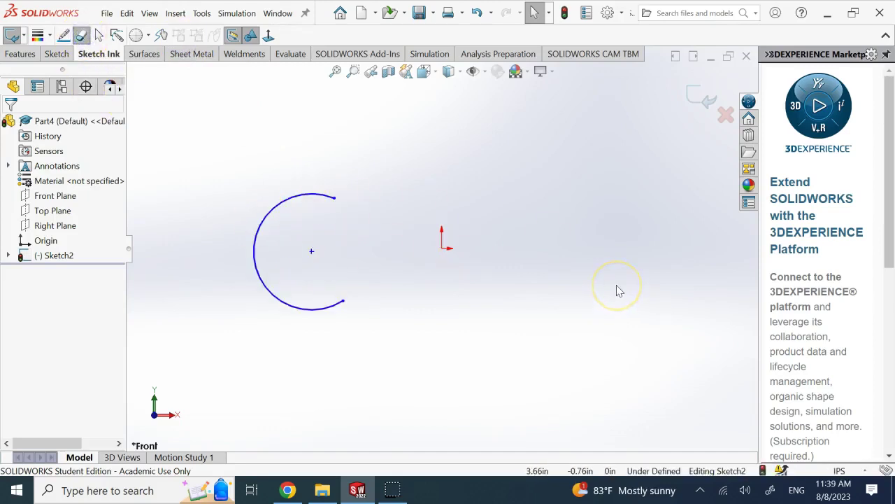
key(ctrl+z)
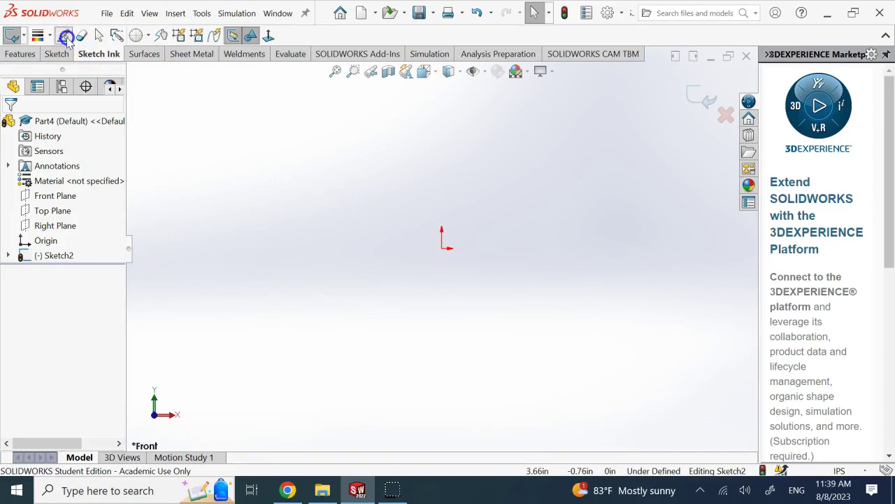
click(63, 36)
- Pen a closed letter E outline, its left side and arms, and exit the sketch
mouse_move(300, 205)
mouse_down()
mouse_move(242, 249)
mouse_move(320, 327)
mouse_up()
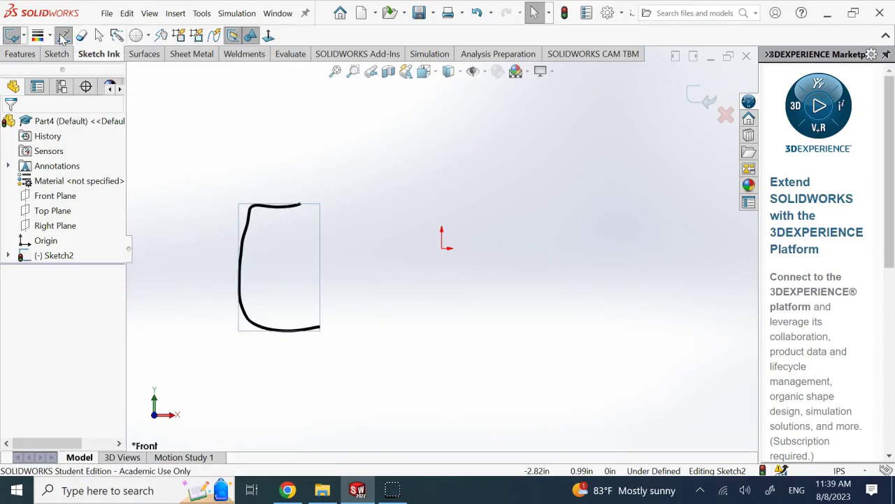
click(63, 36)
drag(274, 238, 268, 256)
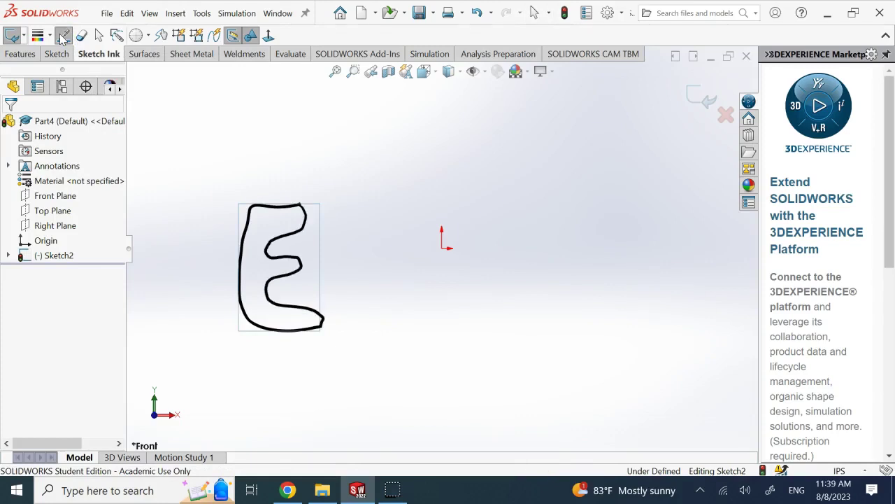
click(63, 36)
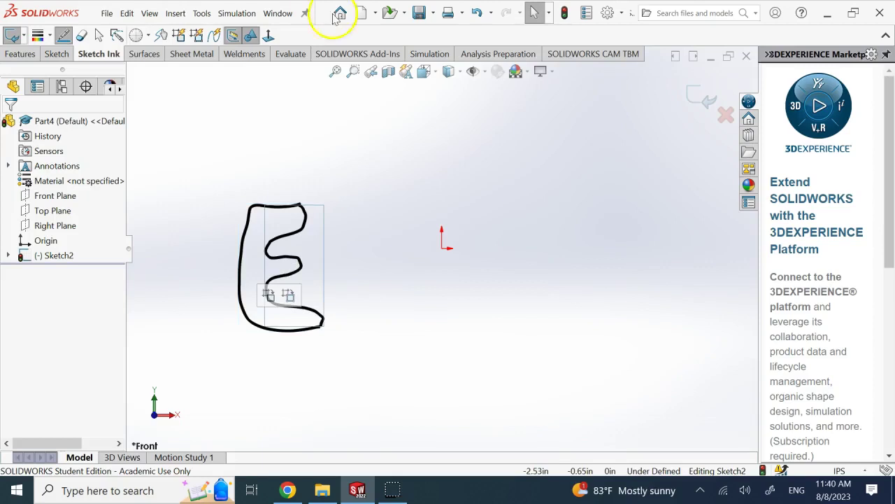
click(695, 103)
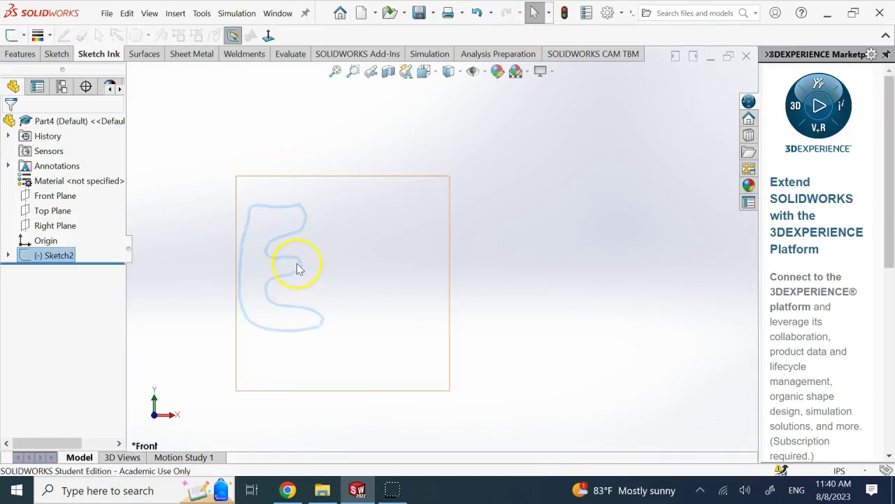
- Start an Extruded Boss/Base, cancel it, and reopen Sketch2 for editing
click(20, 54)
click(11, 35)
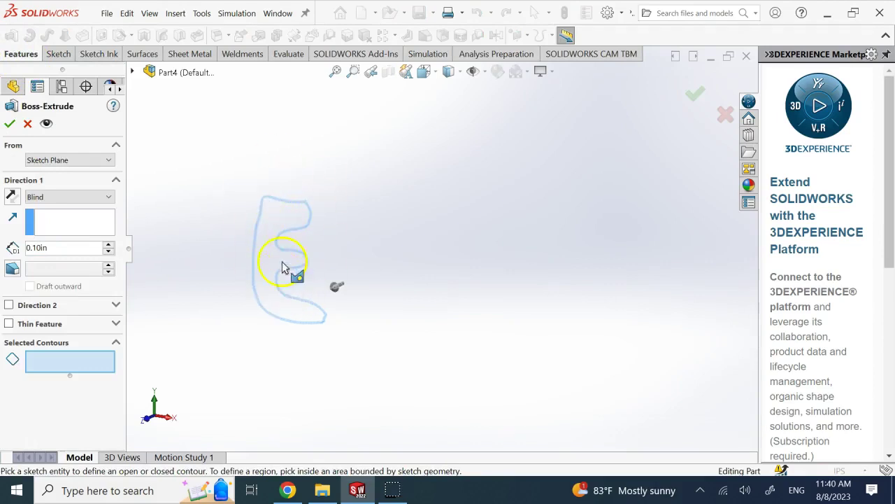
click(28, 124)
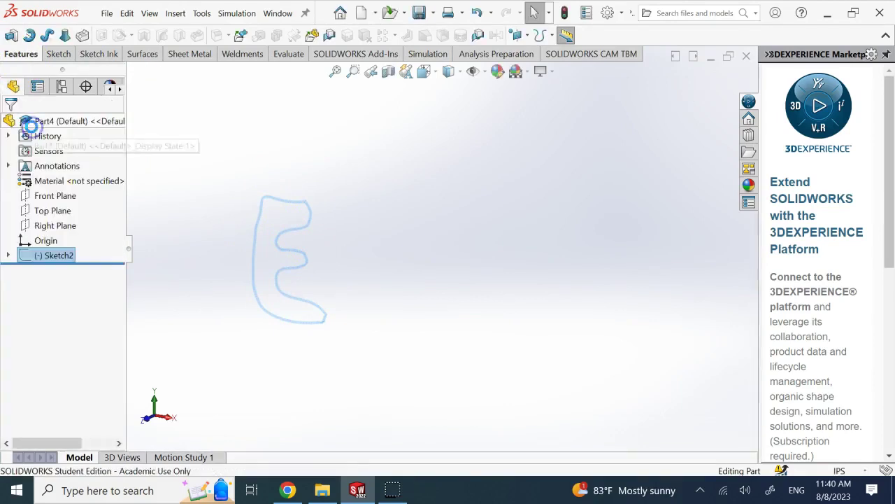
click(56, 255)
click(74, 216)
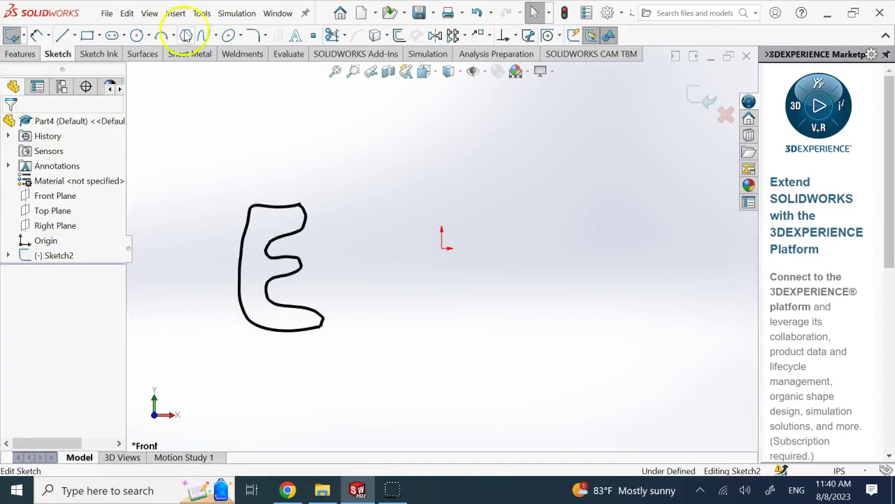
- Delete the old E stroke and toggle automatic shape recognition of ink strokes
click(99, 54)
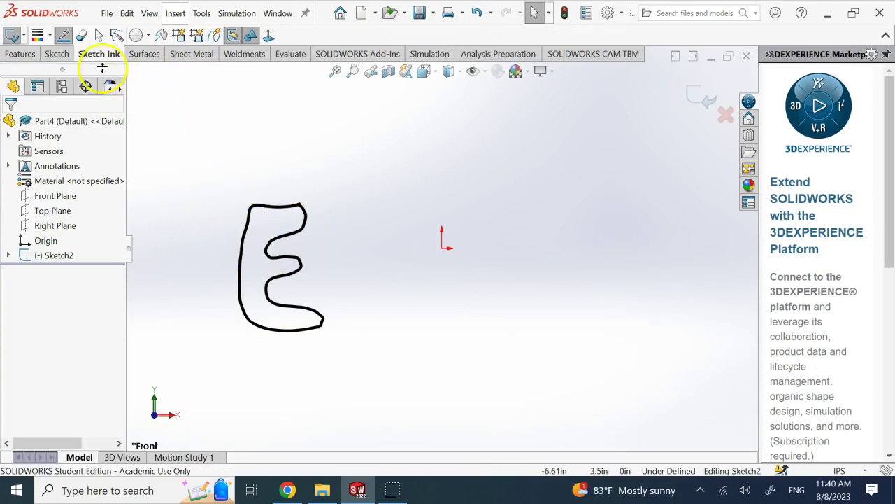
drag(187, 151, 300, 301)
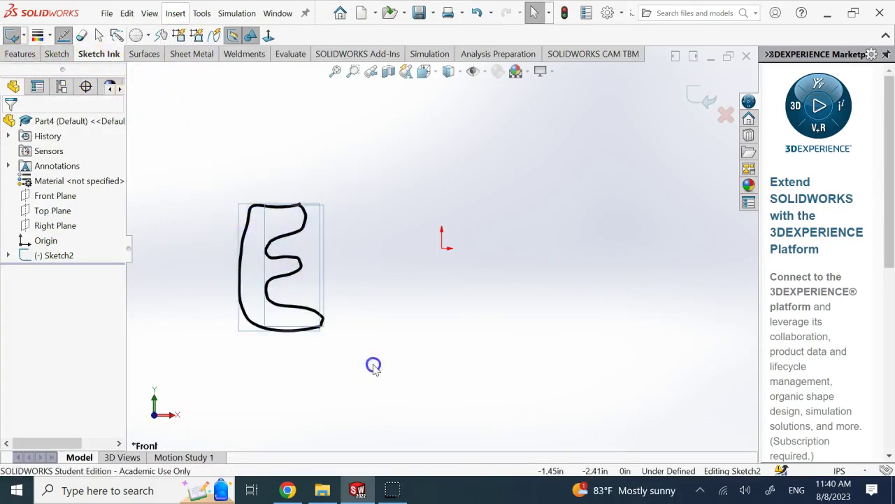
key(Delete)
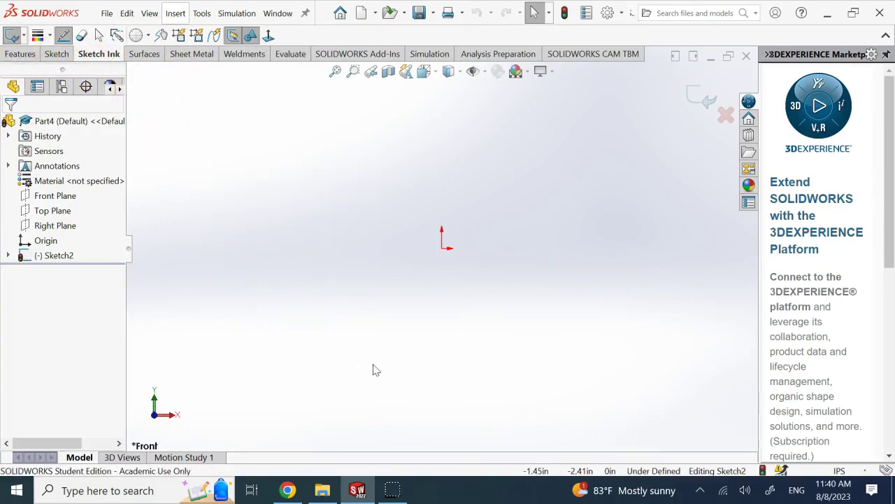
click(198, 35)
- Sketch new E strokes at the upper left, undoing the mis-recognised circle
drag(248, 205, 288, 203)
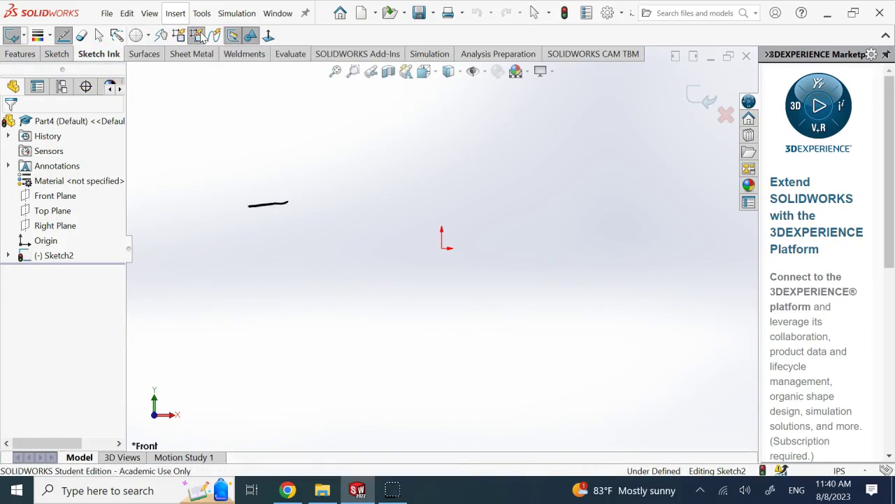
drag(249, 299, 312, 301)
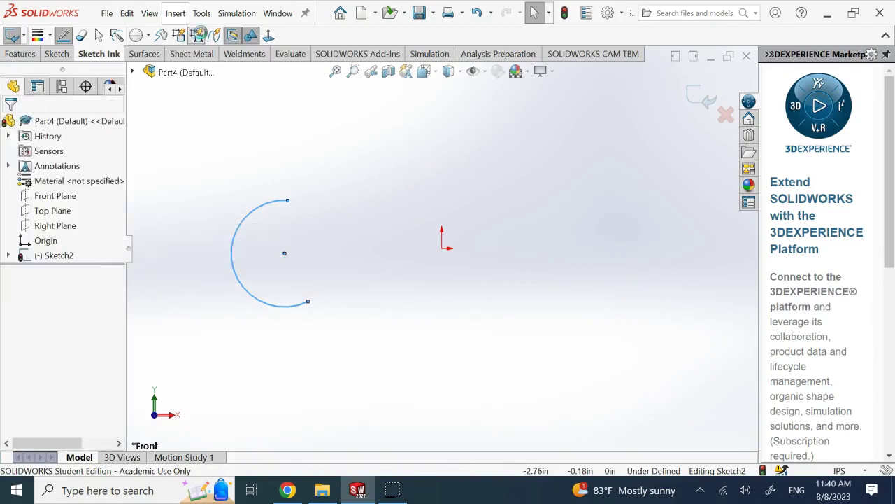
drag(310, 202, 309, 202)
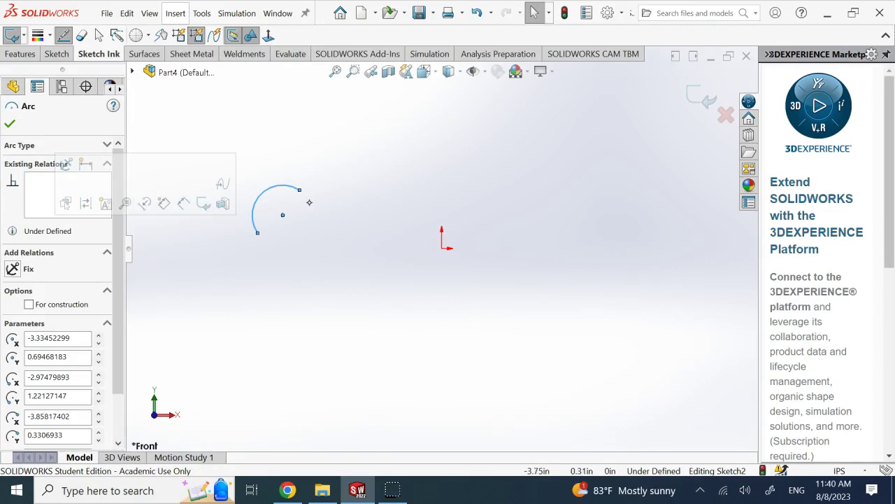
drag(309, 202, 310, 202)
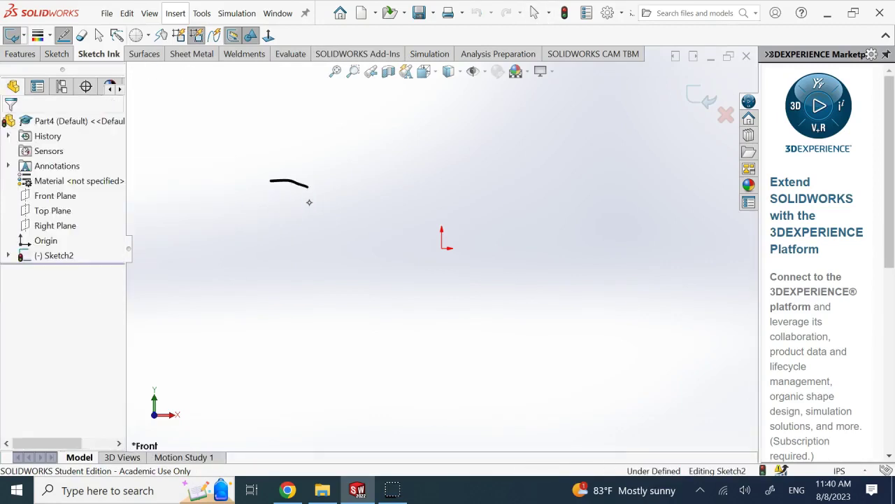
mouse_move(240, 257)
mouse_down()
mouse_move(255, 295)
mouse_move(296, 298)
mouse_move(312, 265)
mouse_up()
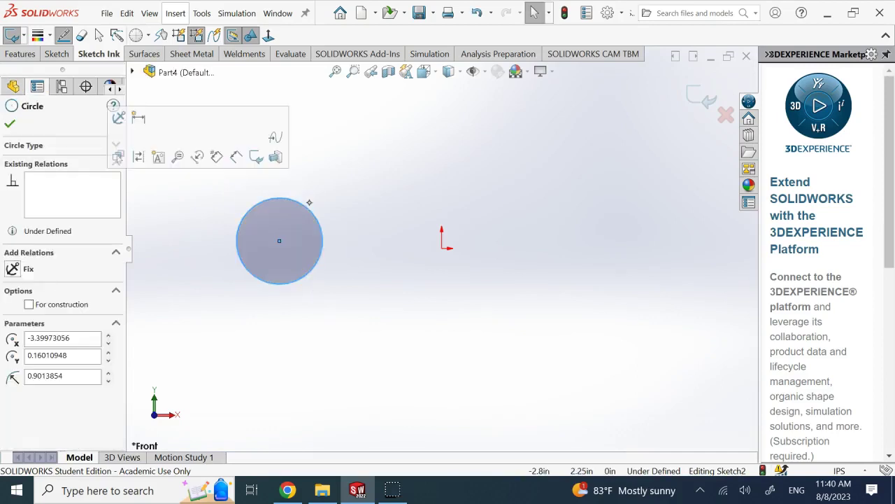
key(ctrl+z)
- Draw the first E's wavy outer curve and inner edge into a closed outline
mouse_move(305, 182)
mouse_down()
mouse_move(226, 213)
mouse_move(292, 302)
mouse_up()
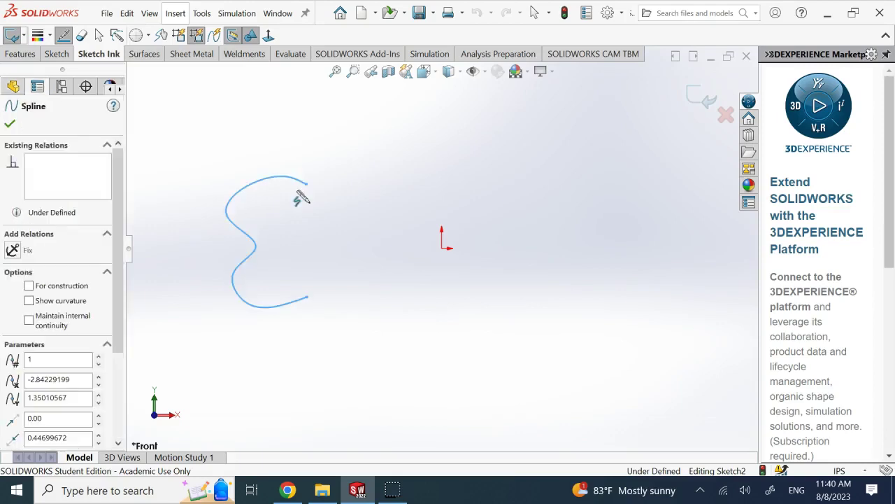
drag(305, 183, 308, 201)
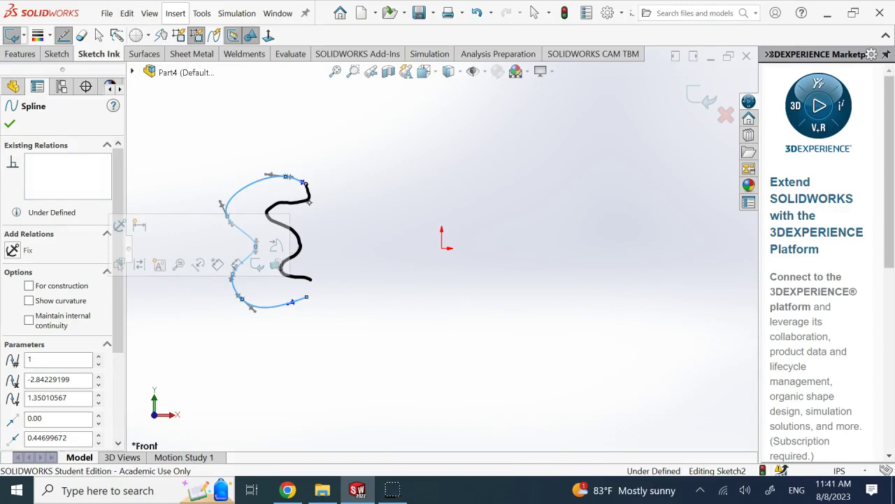
drag(311, 279, 316, 296)
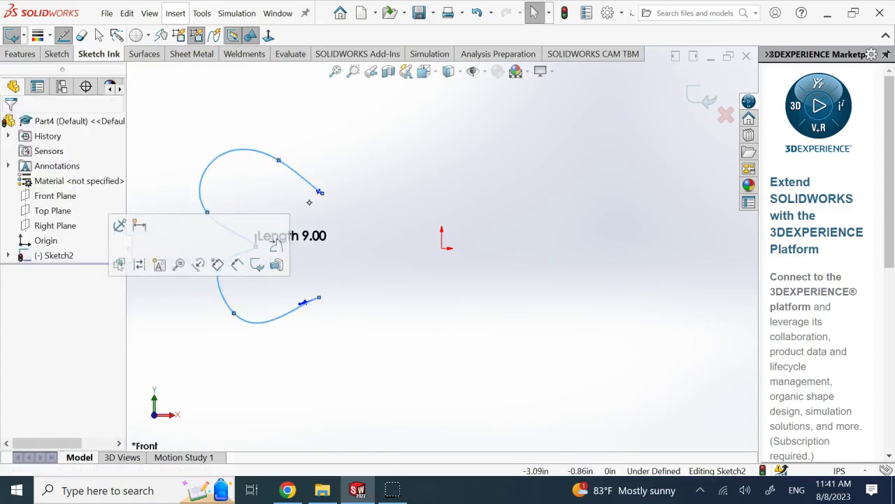
key(ctrl+z)
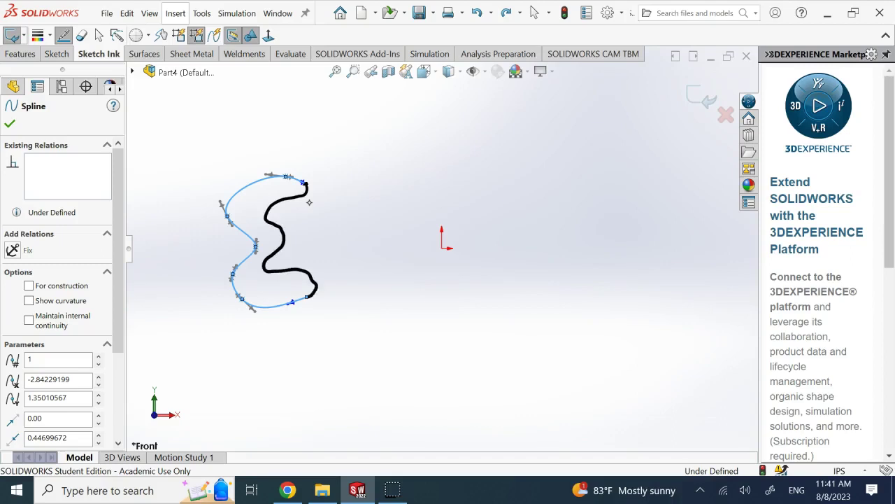
click(308, 201)
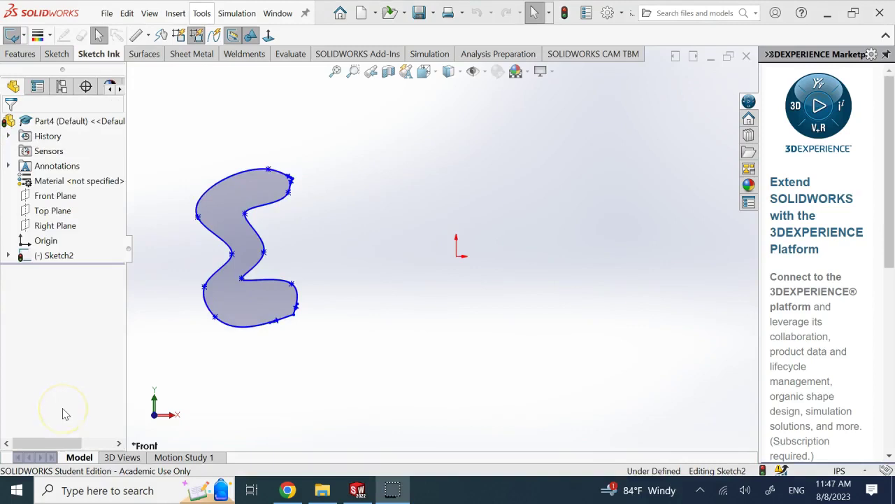
- Enable Auto Spline and ink the second E's outer curve, beginning its inner edge
mouse_move(292, 306)
mouse_down()
mouse_move(245, 303)
mouse_move(255, 267)
mouse_move(243, 222)
mouse_move(279, 185)
mouse_move(253, 193)
mouse_move(230, 291)
mouse_move(265, 294)
mouse_move(247, 190)
mouse_up()
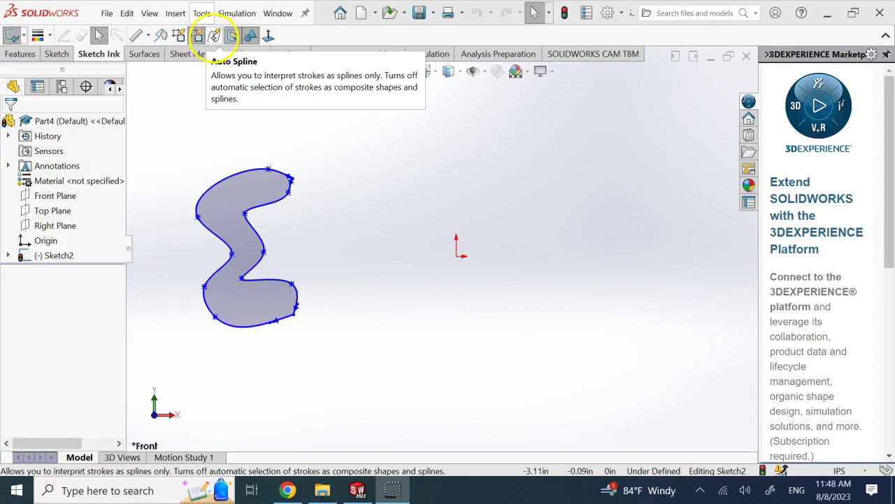
click(215, 36)
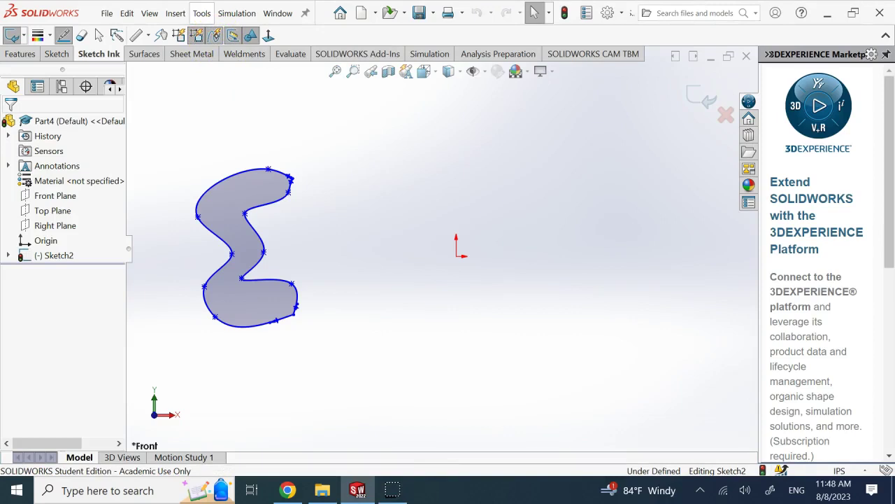
drag(415, 166, 376, 168)
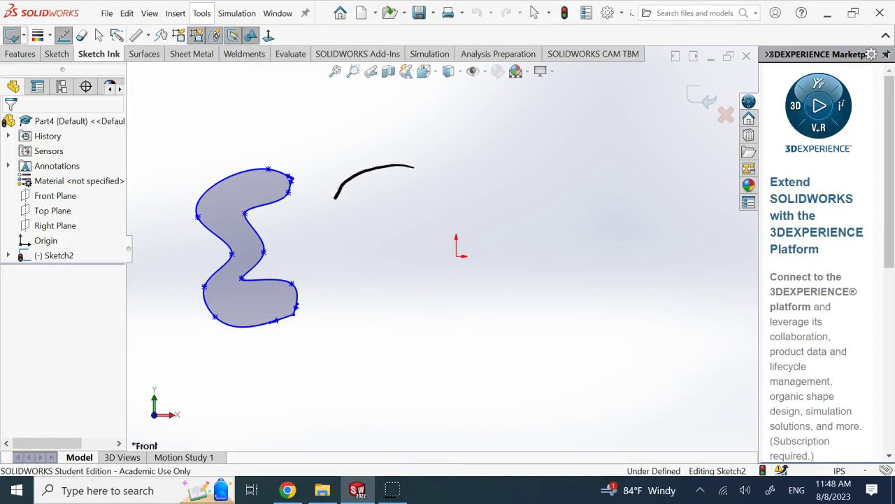
mouse_move(353, 223)
mouse_down()
mouse_move(363, 241)
mouse_move(352, 273)
mouse_up()
drag(365, 309, 439, 299)
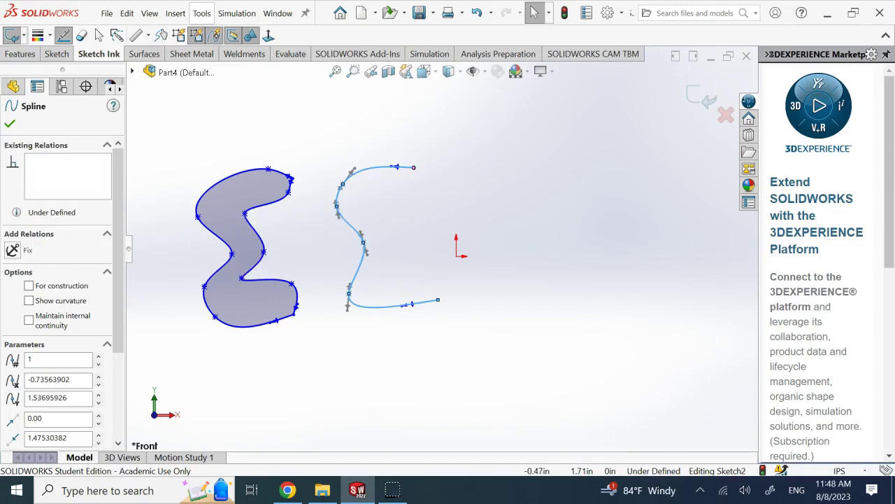
drag(414, 168, 406, 191)
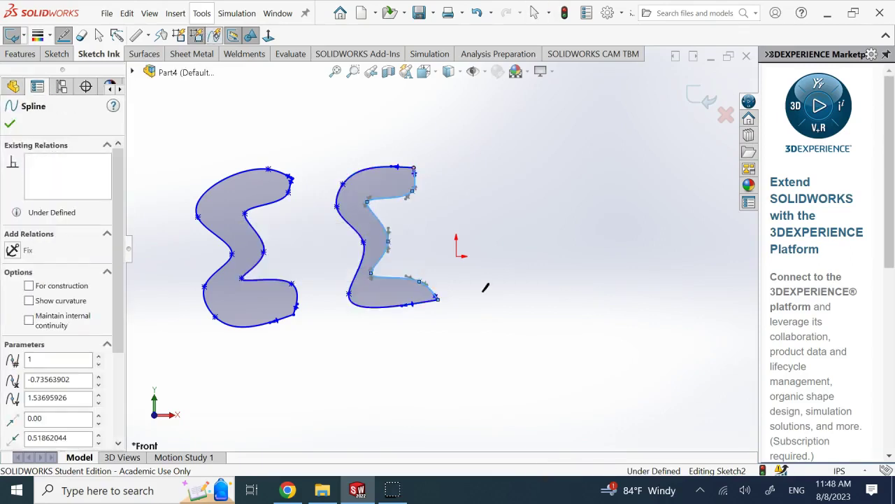
- Draw the A's arch and inner edge from foot to foot right of the second E
mouse_move(483, 291)
mouse_down()
mouse_move(534, 179)
mouse_move(556, 192)
mouse_move(575, 261)
mouse_up()
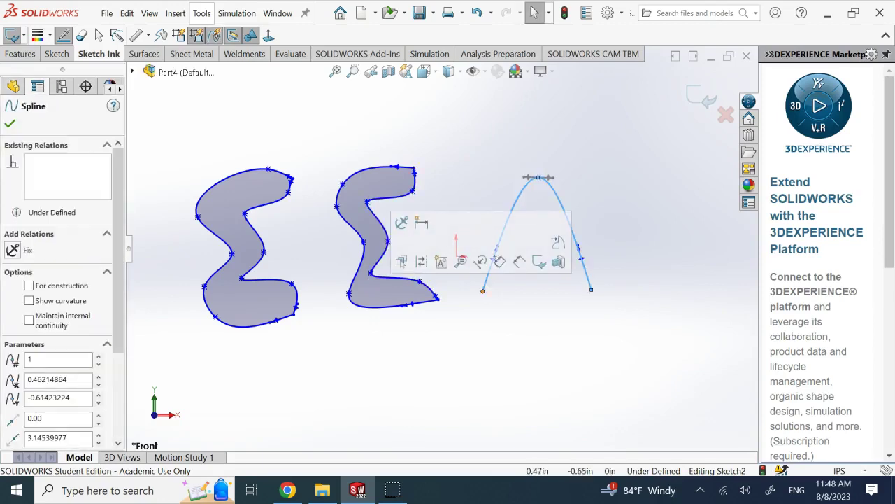
drag(483, 291, 491, 303)
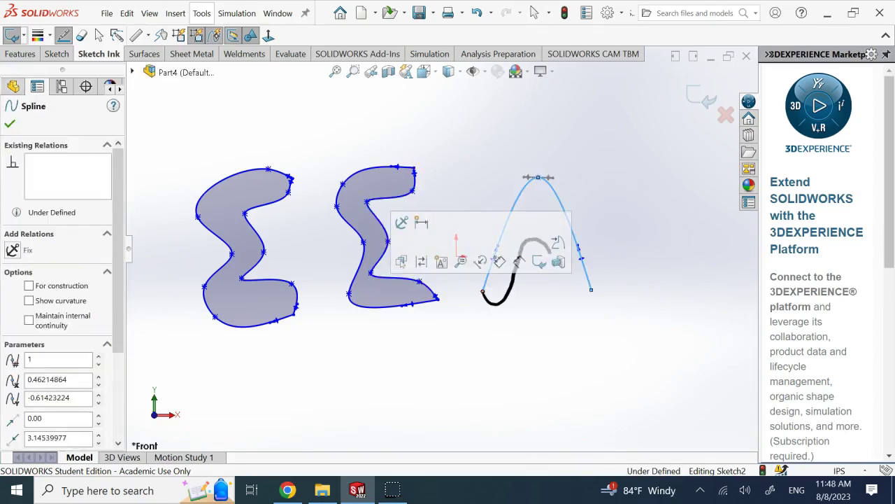
drag(575, 300, 591, 288)
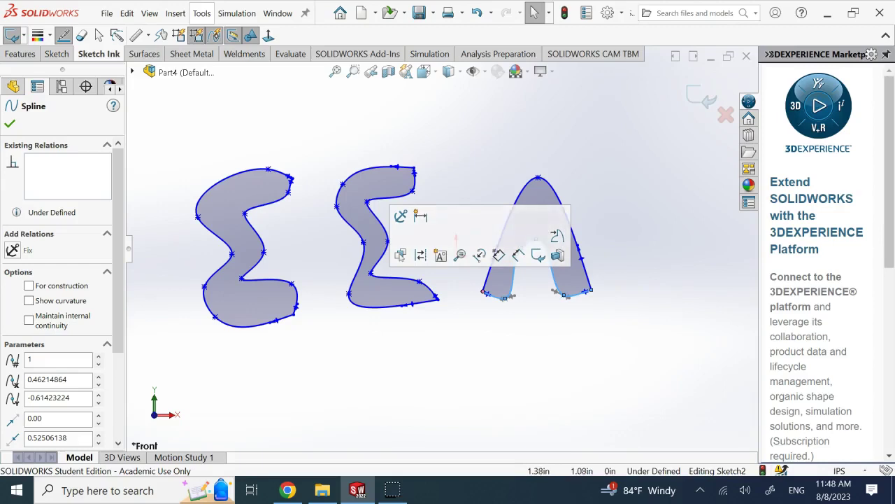
key(Escape)
- Ink a small circular hole inside the A and exit the sketch
drag(524, 218, 538, 223)
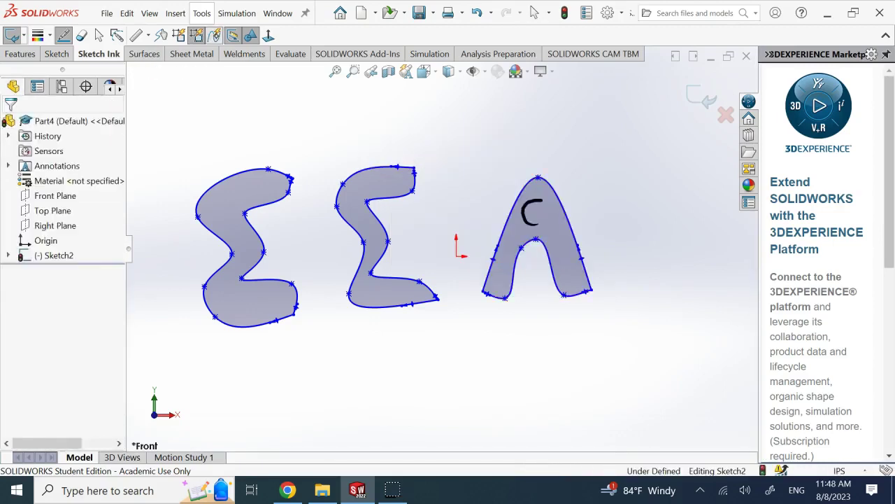
click(215, 36)
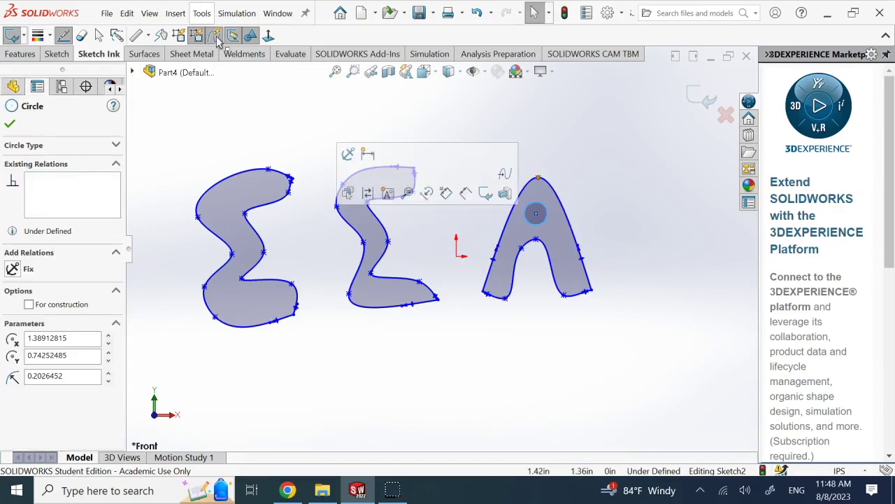
click(692, 100)
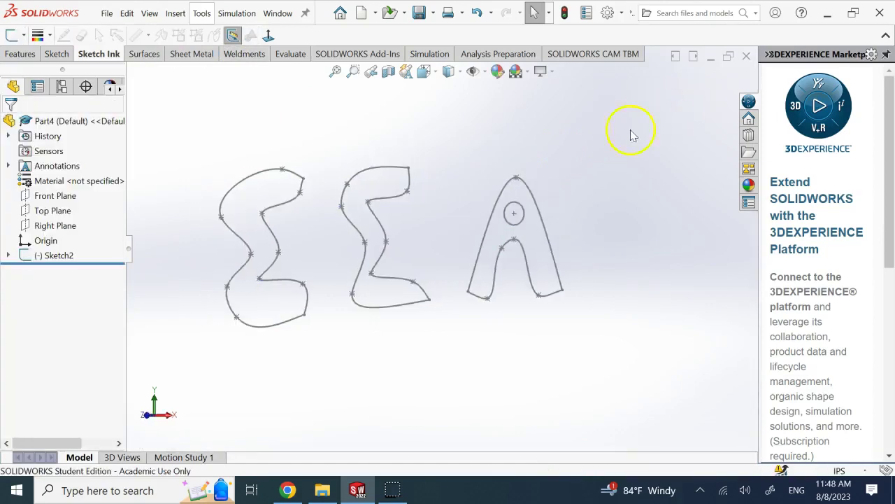
- Boss-extrude Sketch2 Blind 1.00in into solid E, E, A letters and turn the view
click(47, 257)
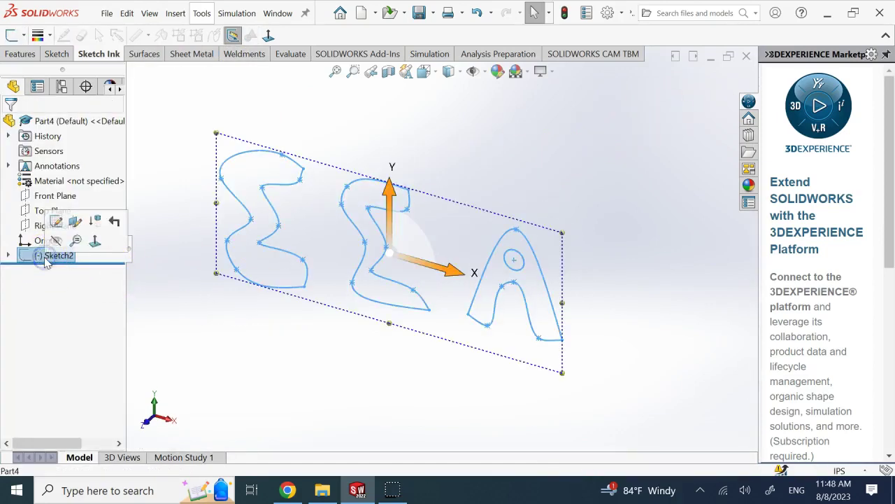
click(20, 54)
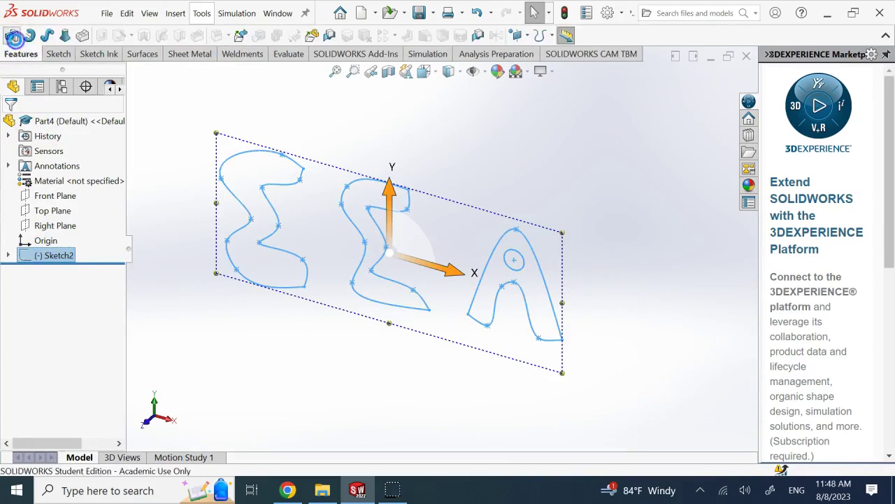
click(14, 37)
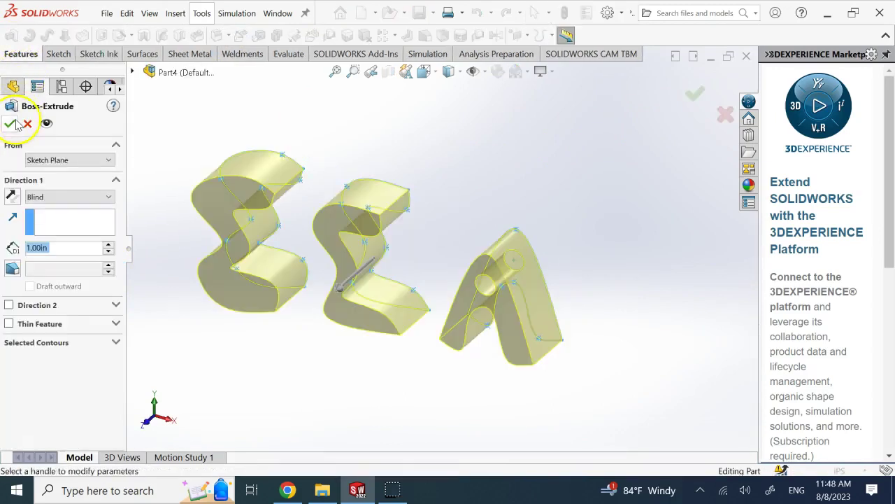
click(14, 124)
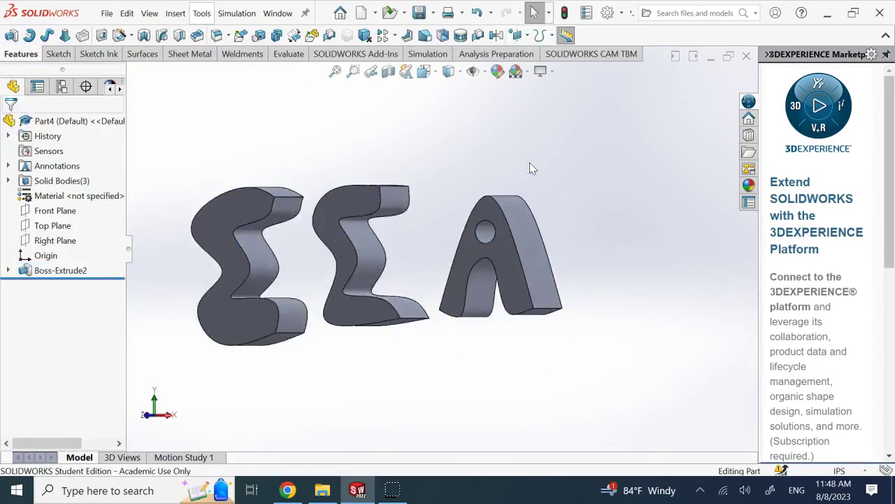
key(Right)
key(Right)
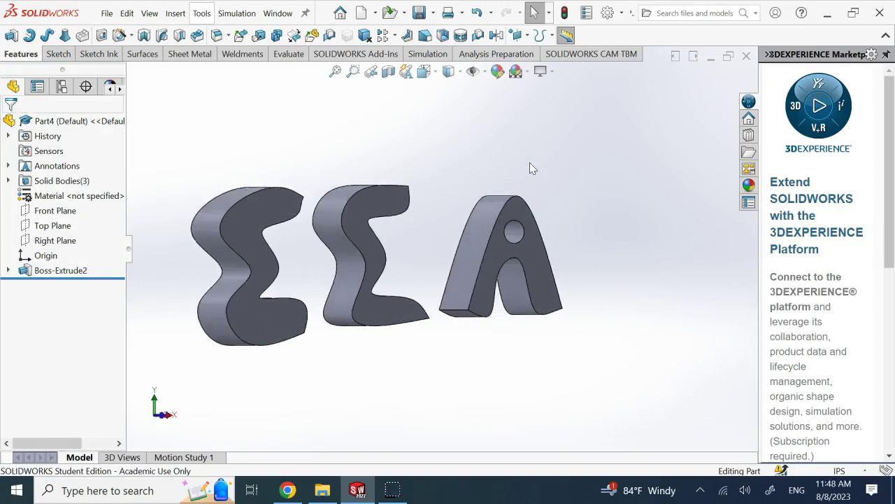
key(Right)
key(Right)
- Tilt the model to show the letter tops and bring up the Sketch Ink tools
key(Down)
click(203, 105)
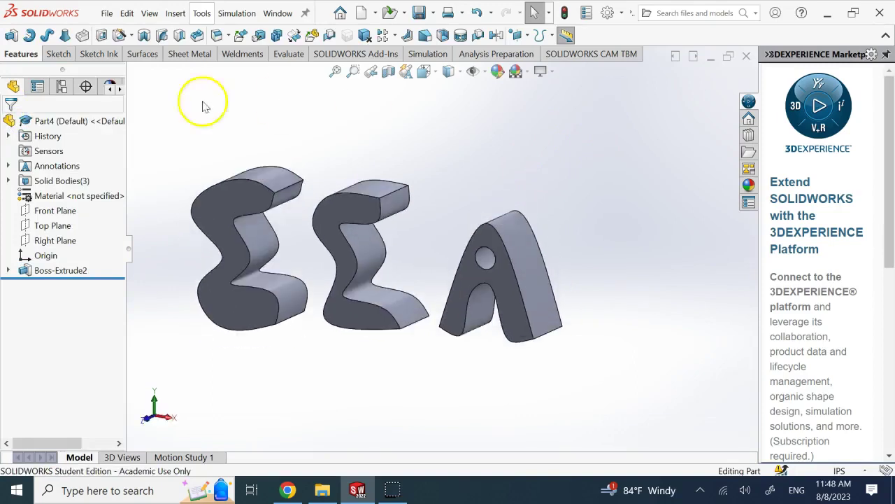
click(98, 54)
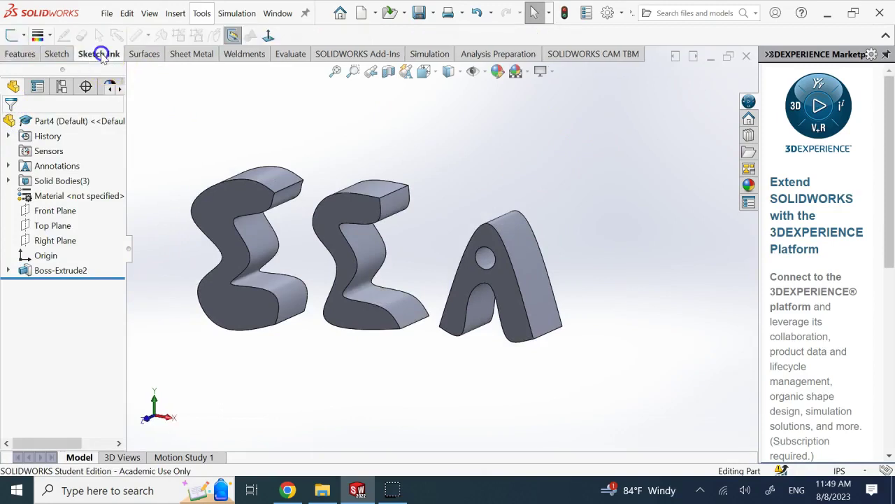
click(54, 55)
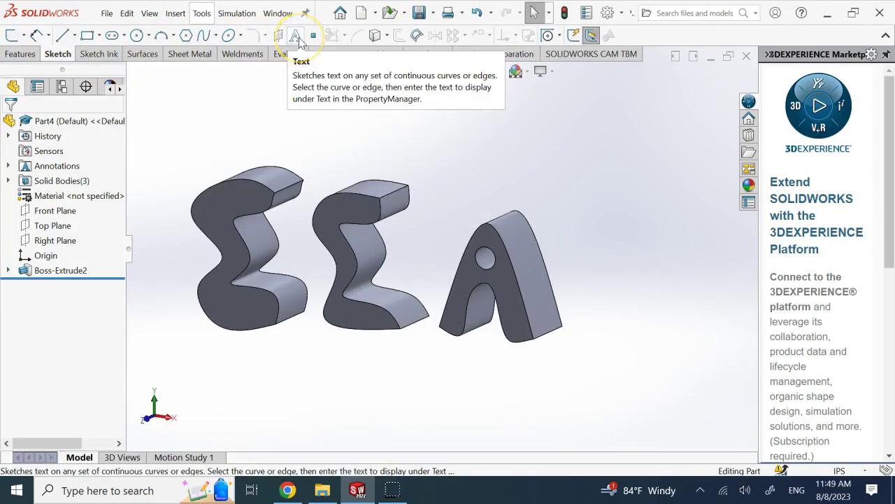
click(20, 53)
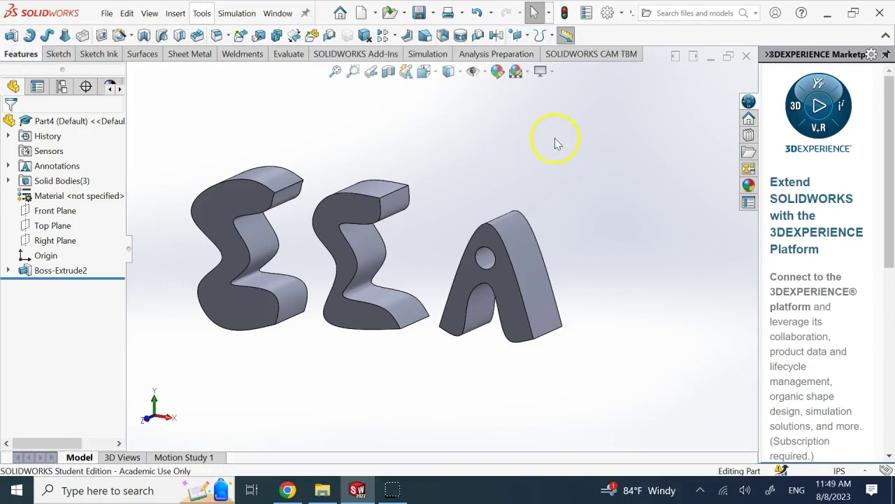
click(99, 55)
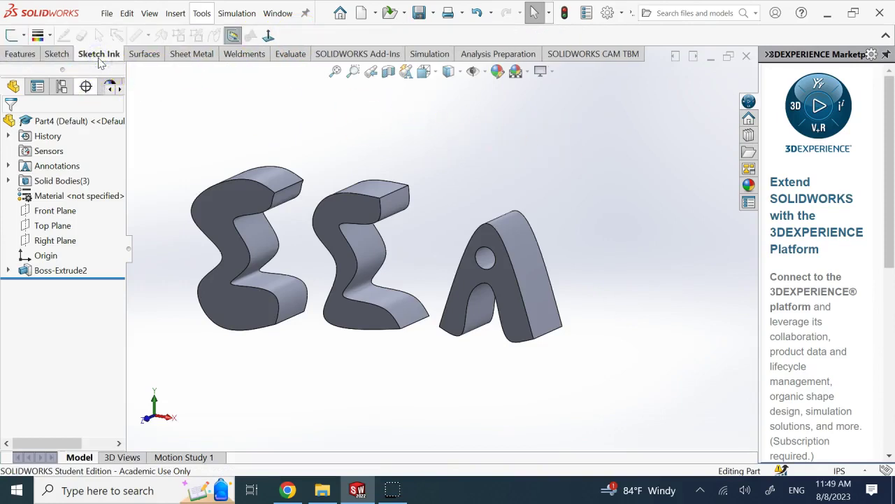
- Expand Boss-Extrude2 and edit its Sketch2
click(8, 270)
click(66, 285)
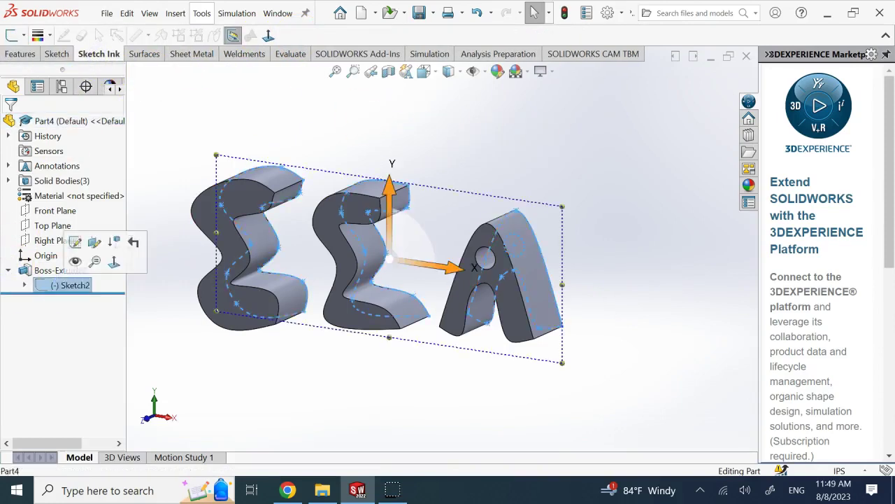
click(75, 242)
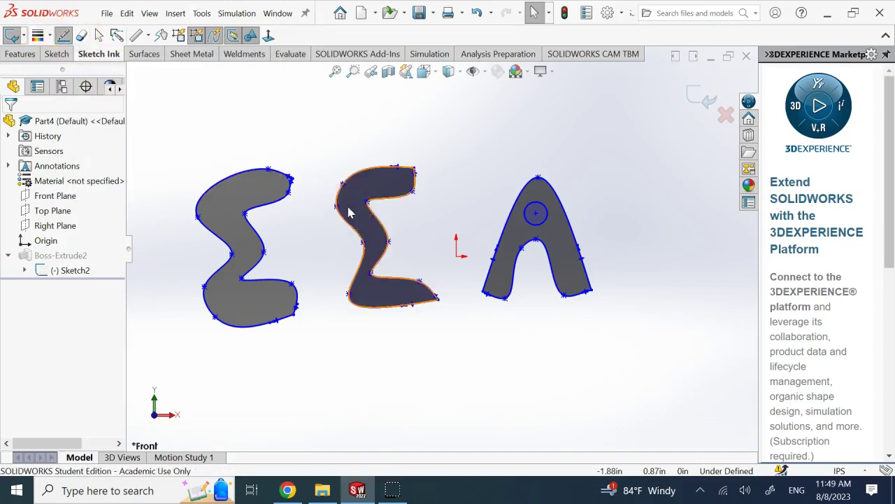
- Erase the A outline and its round hole with the Sketch Ink Eraser
click(236, 37)
click(81, 35)
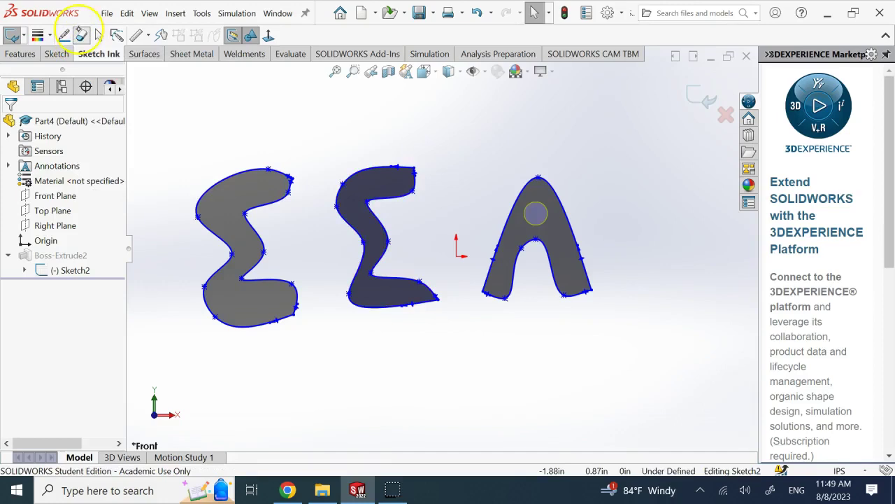
click(536, 213)
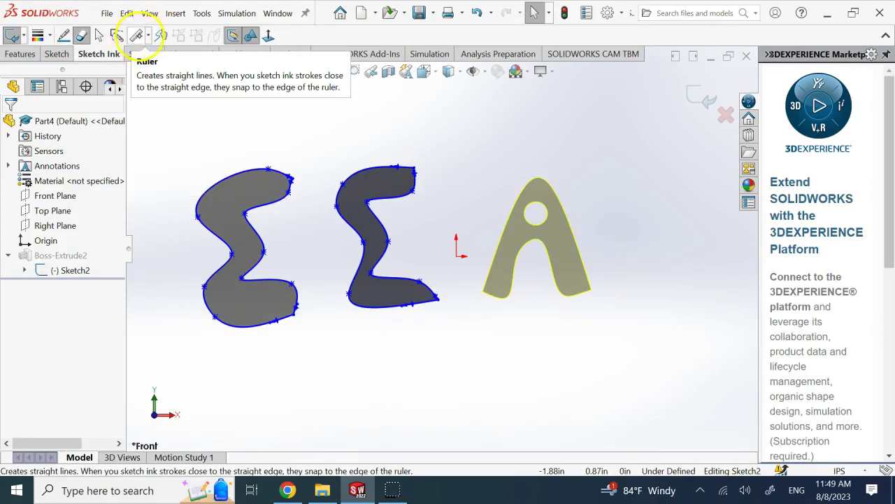
click(148, 35)
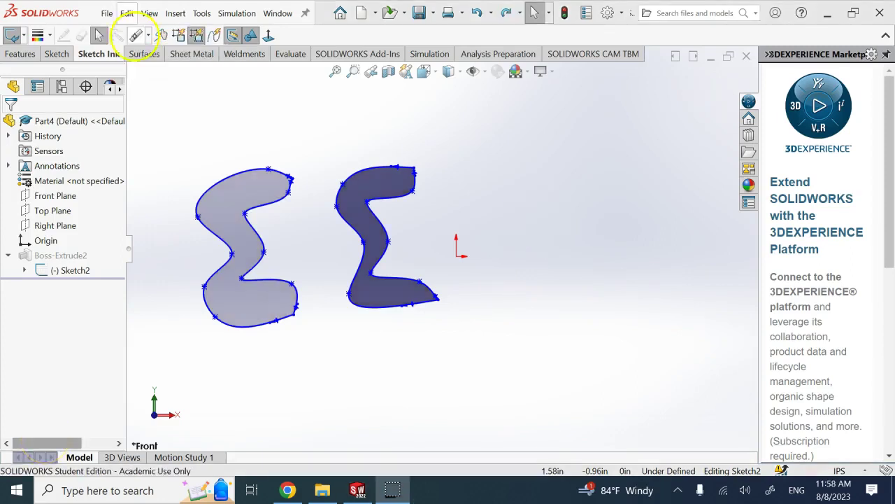
- Place a ruler guide beside the second E and delete two trial ink strokes
click(135, 34)
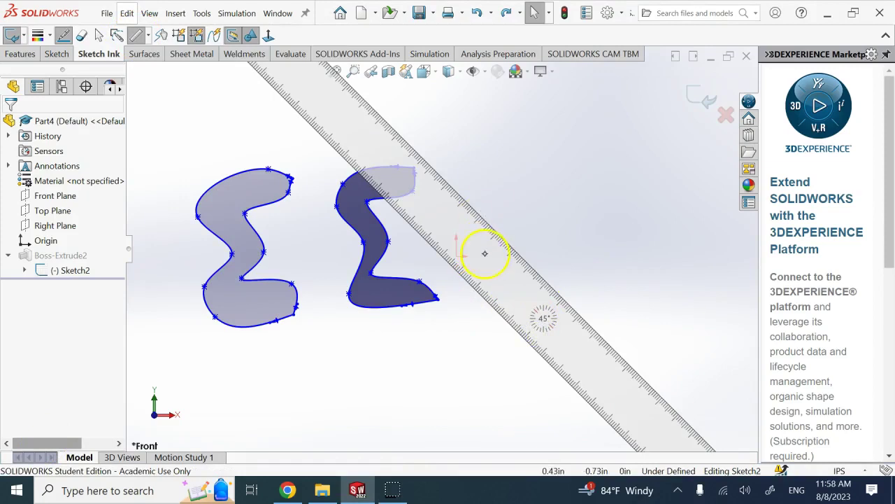
drag(485, 254, 598, 311)
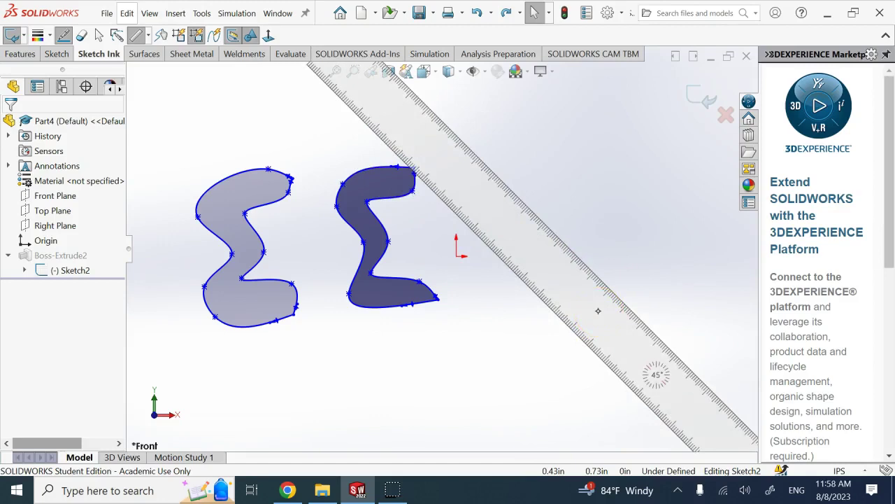
drag(525, 135, 630, 245)
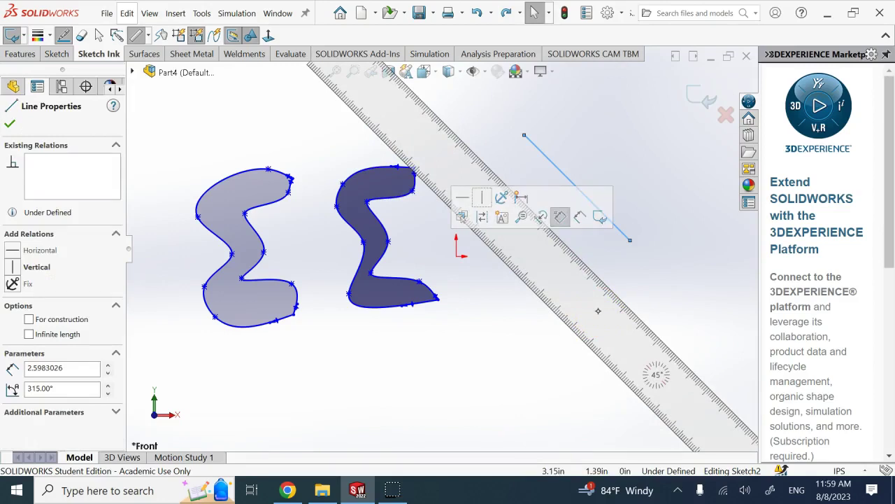
key(Delete)
drag(494, 133, 626, 229)
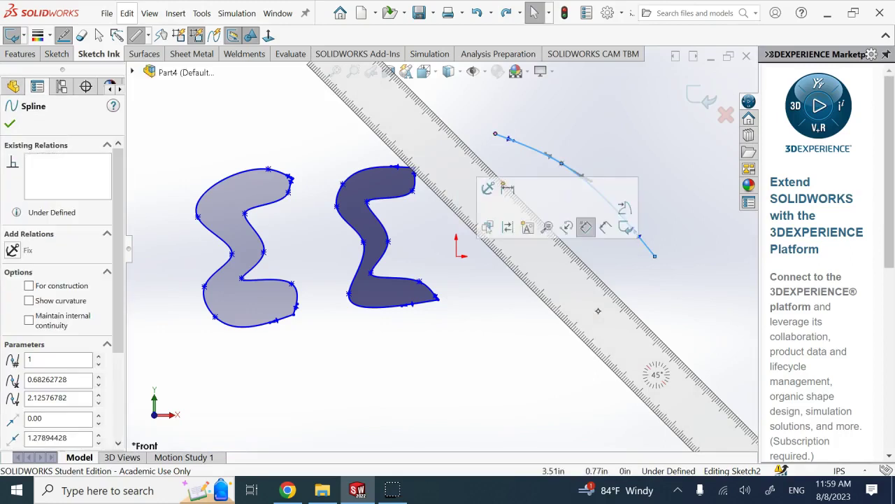
key(Delete)
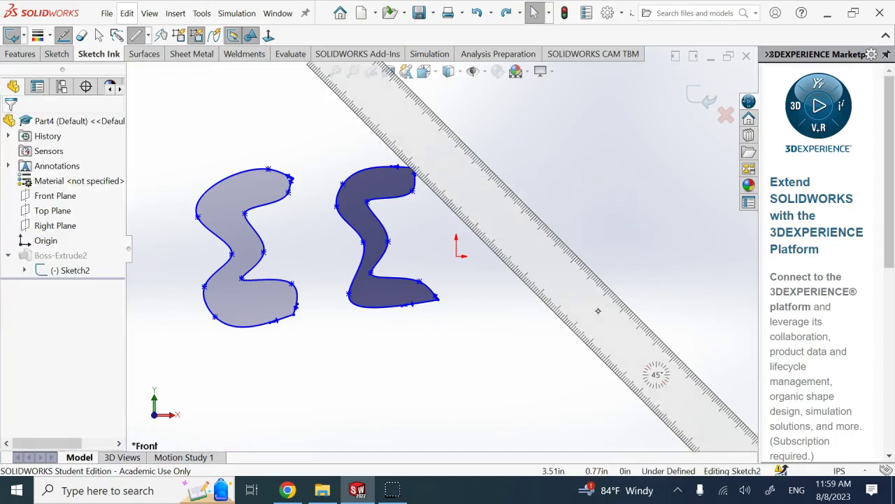
- Draw a straight ink line along the 45° ruler edge, then clear it
click(487, 164)
click(537, 219)
drag(538, 218, 687, 364)
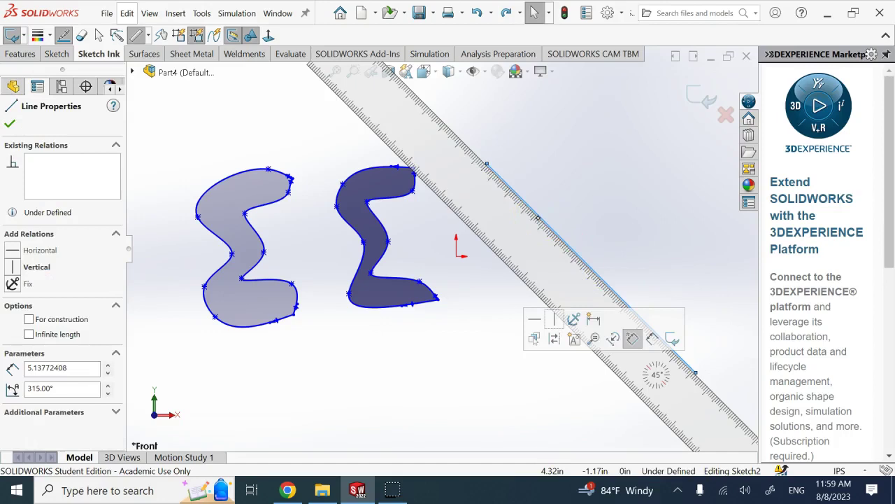
key(Escape)
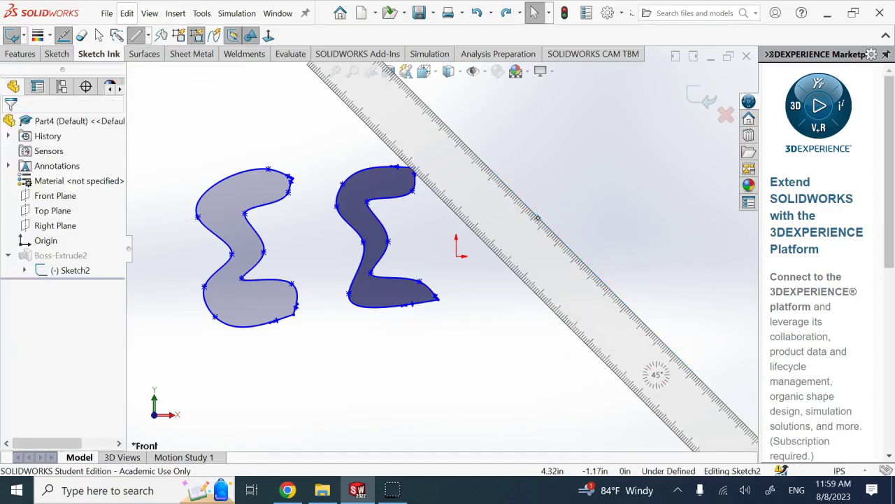
- Swap the ruler for a protractor right of the letters and undo two trial arcs
click(148, 35)
click(151, 70)
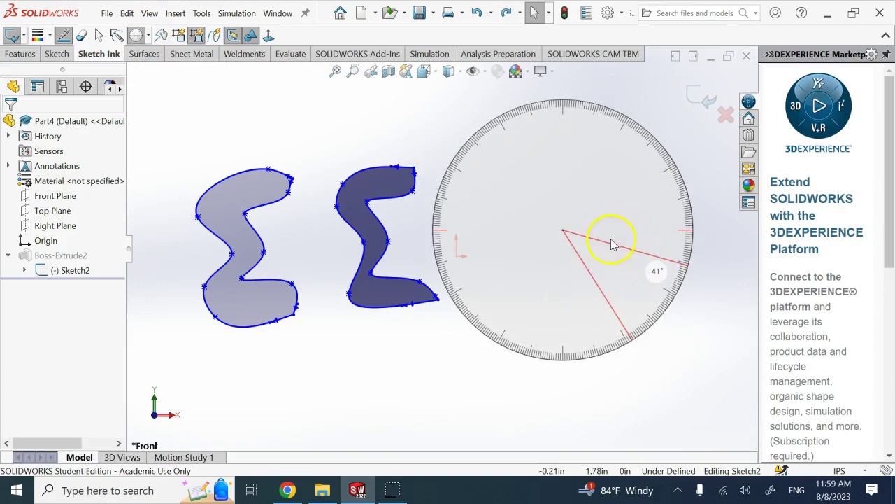
drag(580, 231, 633, 316)
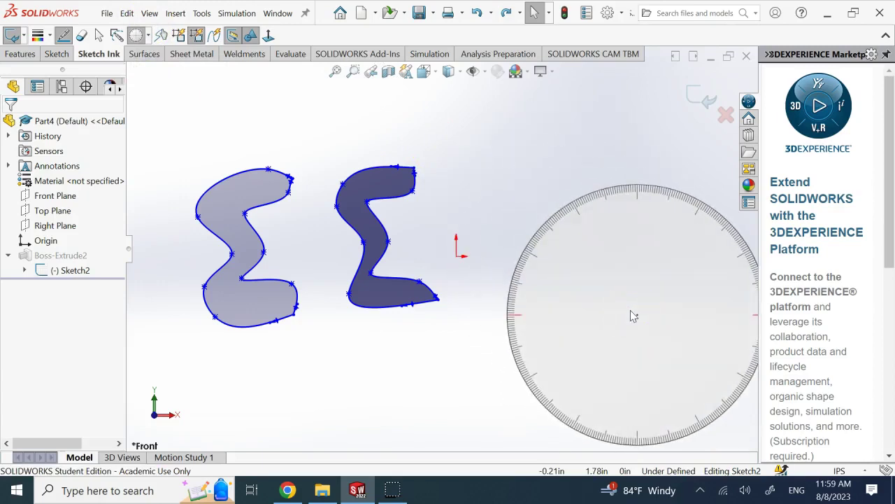
drag(487, 210, 617, 109)
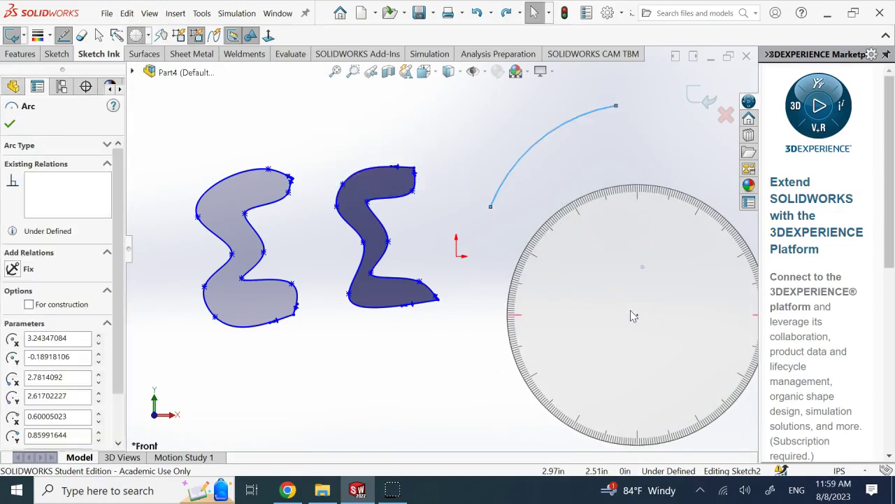
key(ctrl+z)
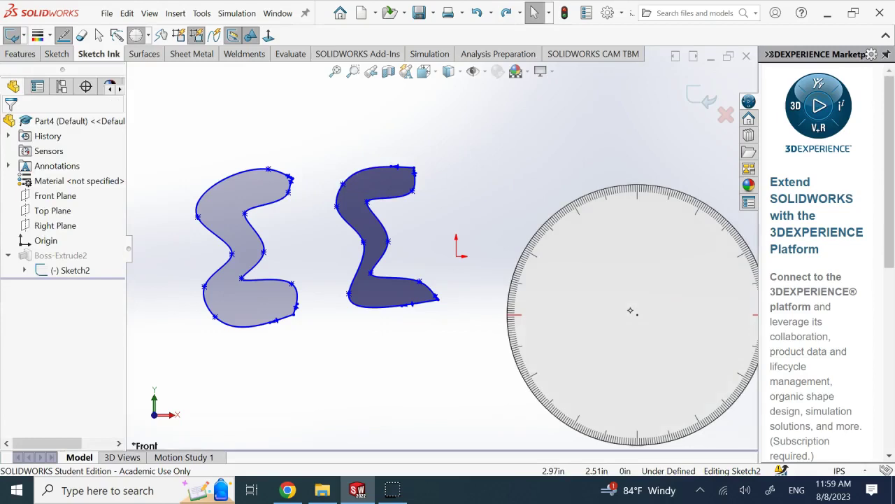
mouse_move(605, 119)
mouse_down()
mouse_move(489, 153)
mouse_move(473, 224)
mouse_up()
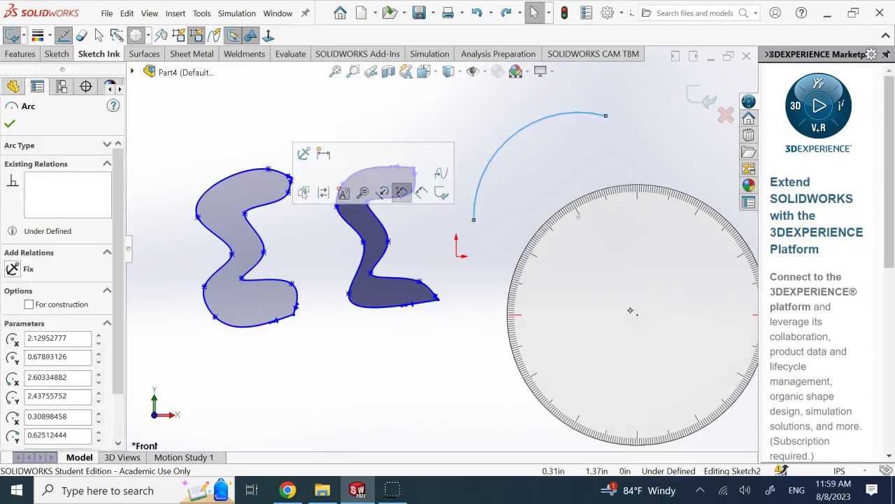
key(ctrl+z)
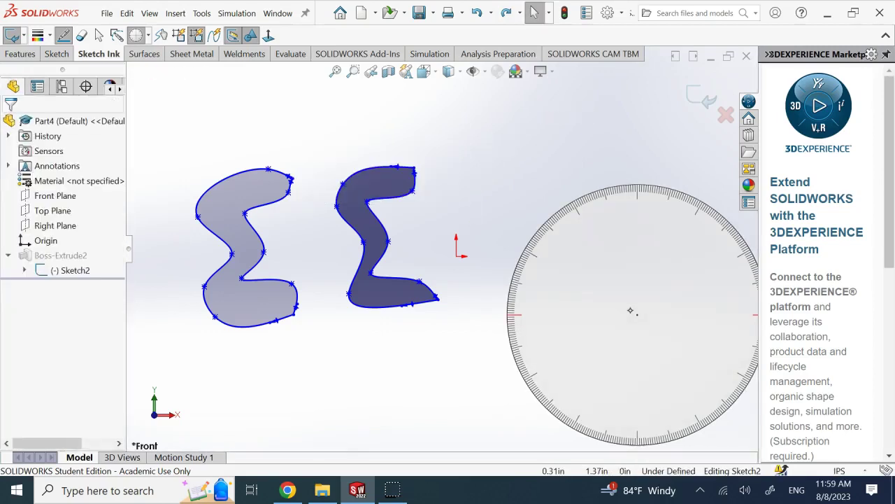
- Trace a 136° ink arc along the protractor rim, then exit without accepting edits
mouse_move(618, 186)
mouse_down()
mouse_move(540, 221)
mouse_move(513, 264)
mouse_move(504, 309)
mouse_move(512, 356)
mouse_move(561, 419)
mouse_up()
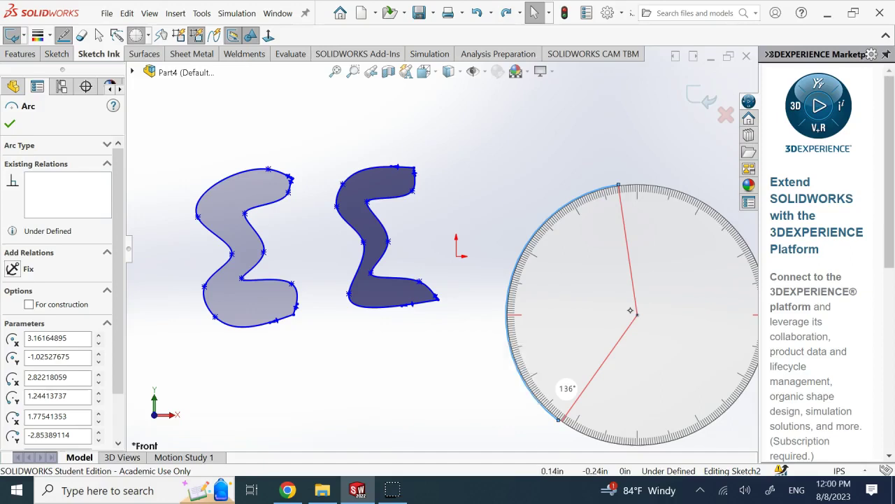
click(574, 301)
click(725, 114)
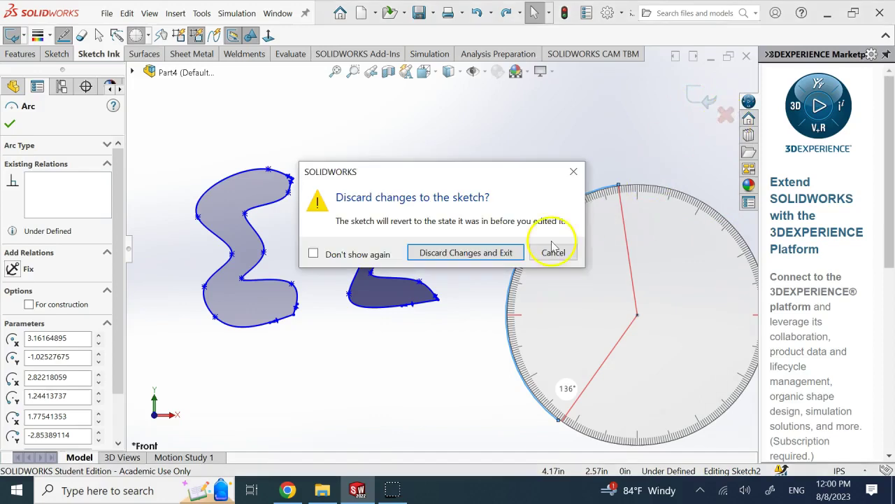
- Discard the Sketch2 changes and view the extruded E, E, A in isometric, then front
click(471, 259)
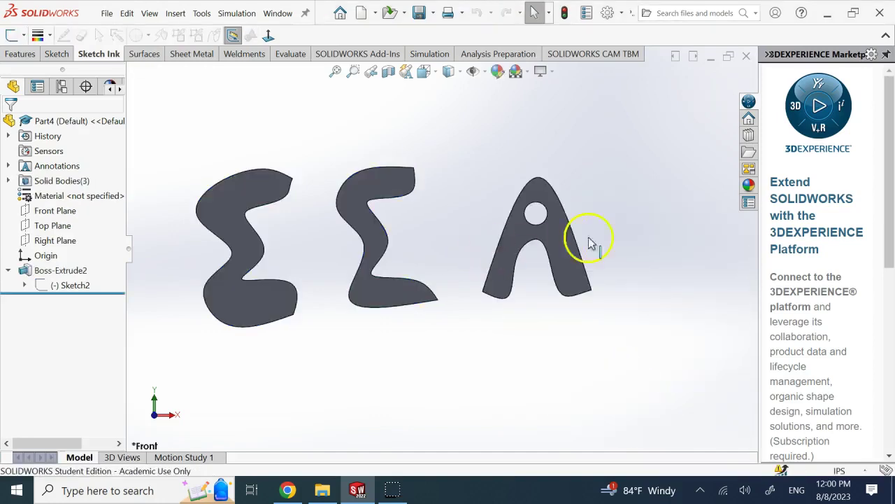
key(ctrl+7)
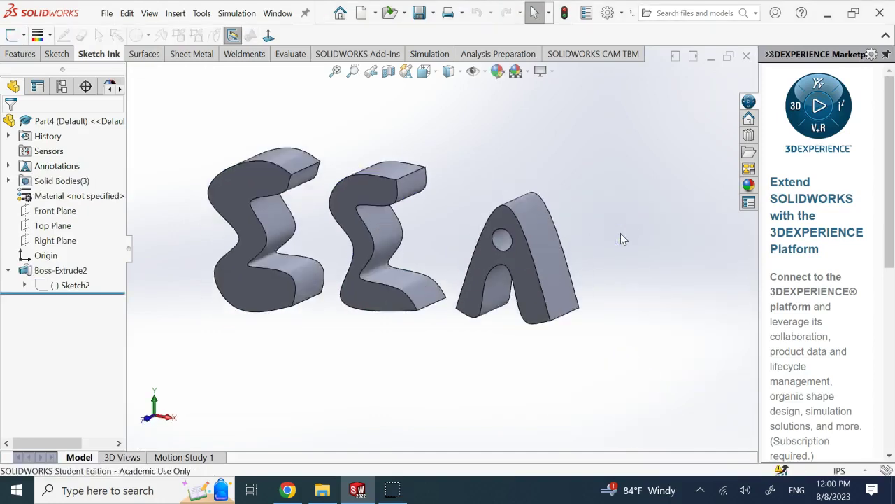
key(ctrl+1)
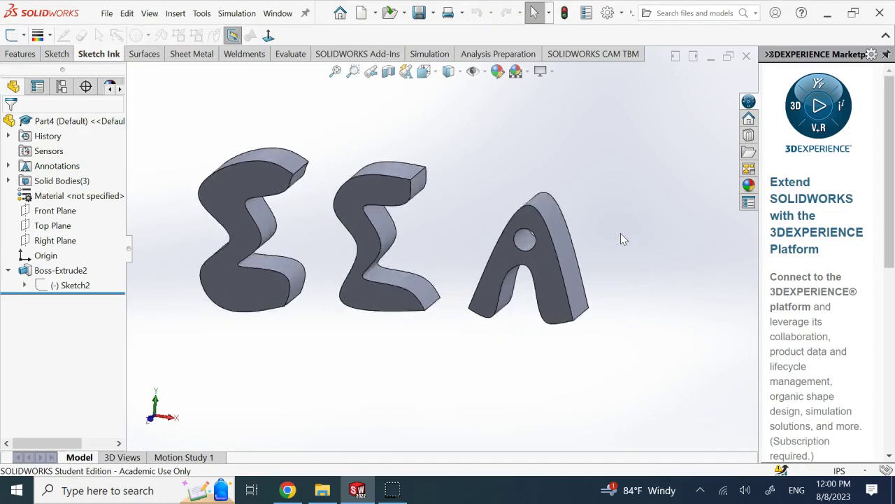